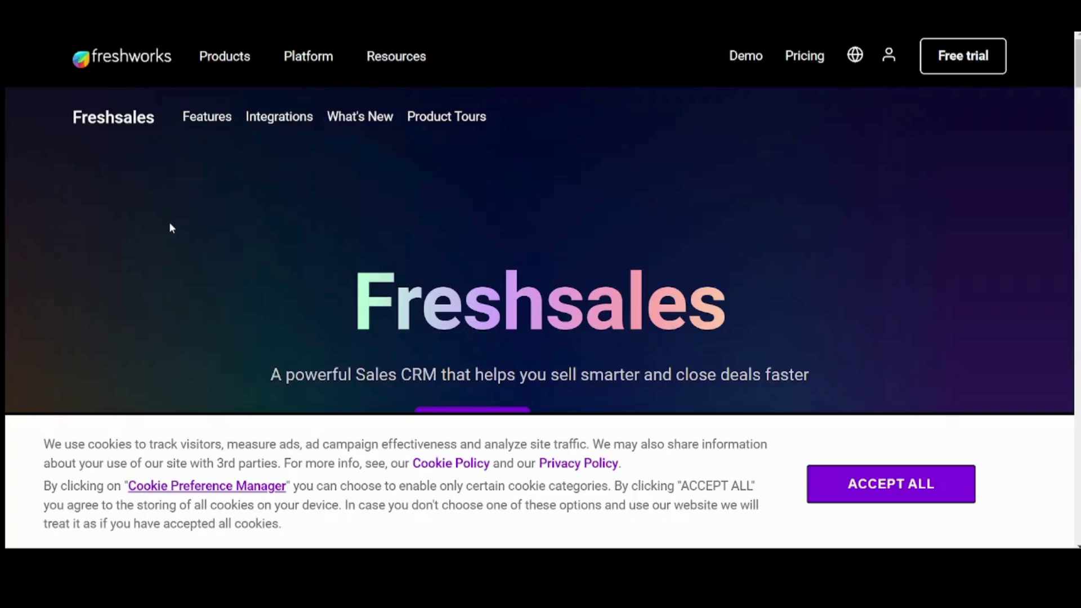
Step: Submit the free-trial sign-up with company Bapetco and the user's phone number, then open a new tab
{"action": "left_click", "coordinate": [949, 65]}
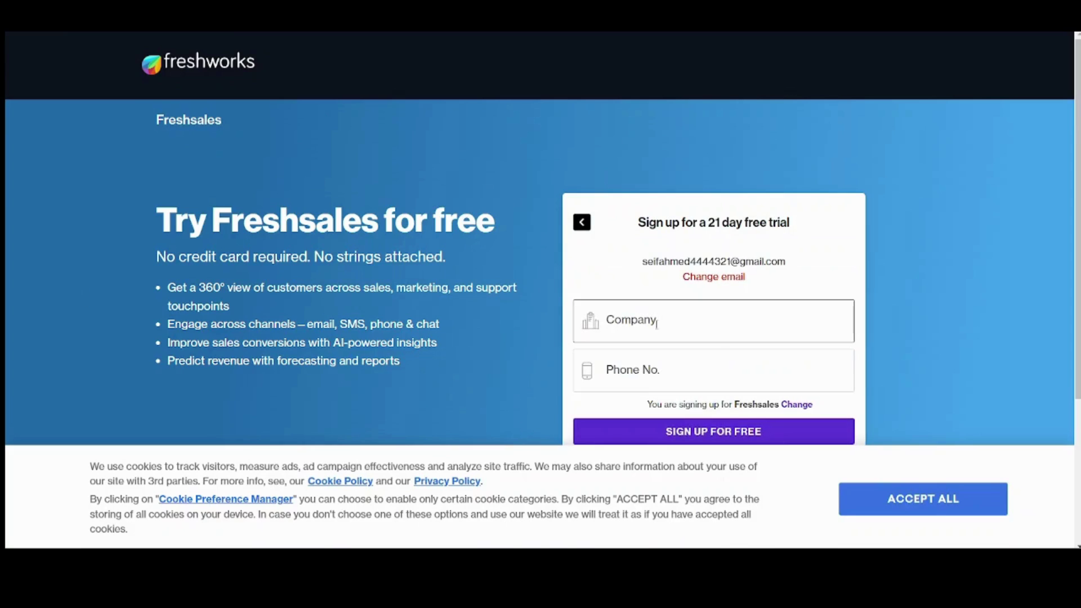
{"action": "left_click", "coordinate": [702, 335]}
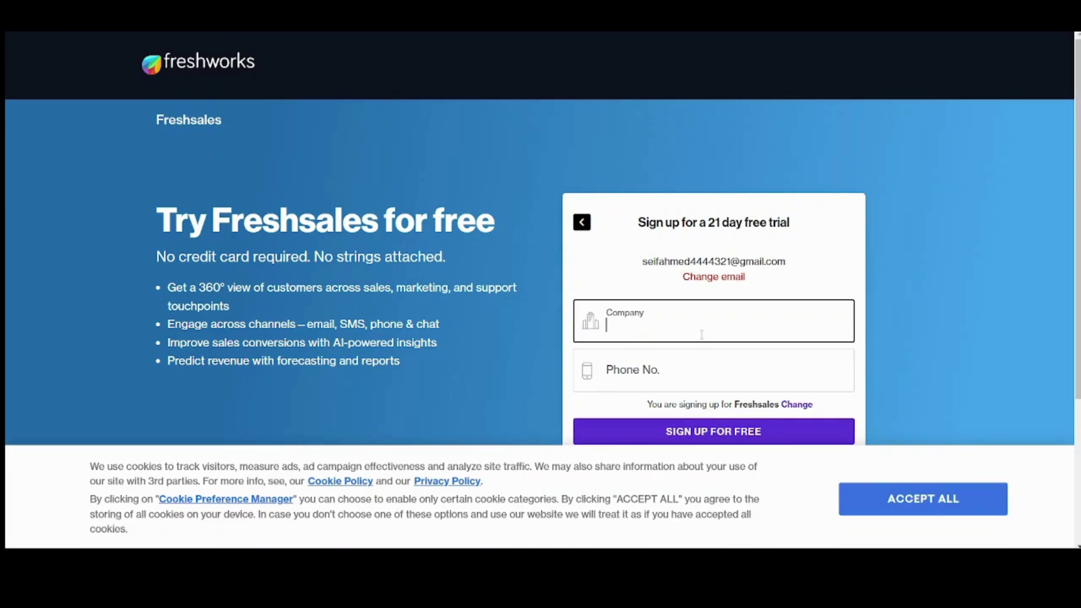
{"action": "type", "text": "Bapetco"}
{"action": "left_click", "coordinate": [676, 364]}
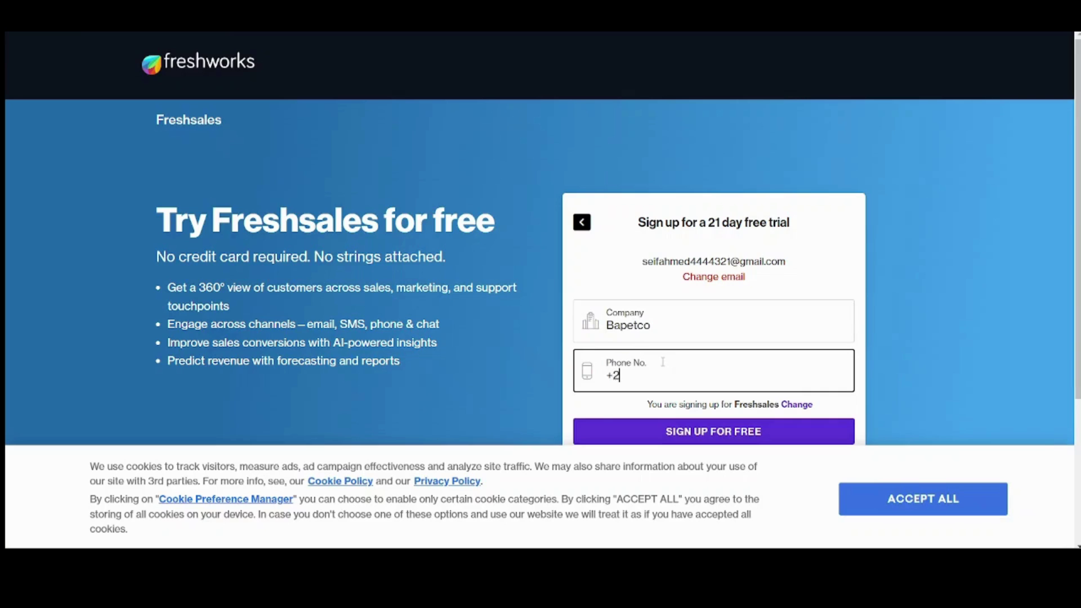
{"action": "left_click", "coordinate": [637, 430]}
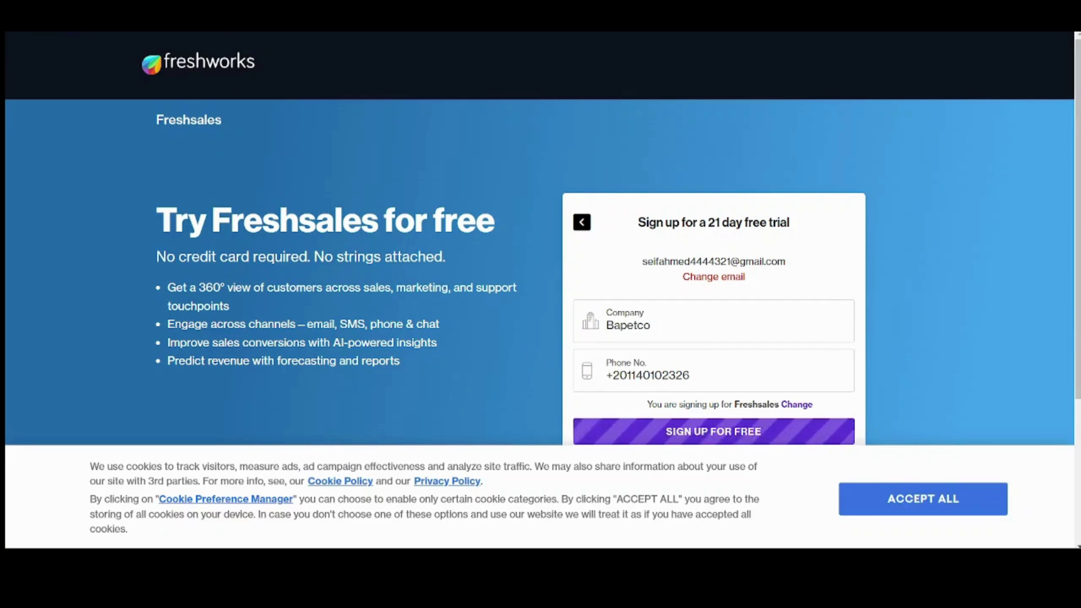
{"action": "key", "text": "ctrl+t"}
Step: Abandon the 'gmail' search in the new tab and return to the Freshsales tab
{"action": "type", "text": "gmail"}
{"action": "key", "text": "Escape"}
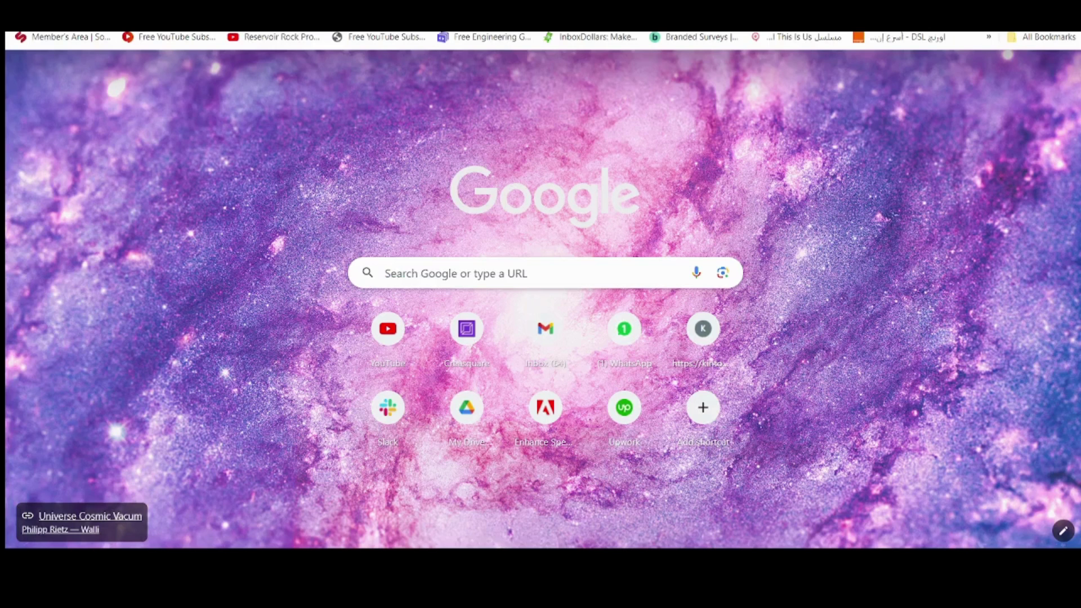
{"action": "key", "text": "ctrl+w"}
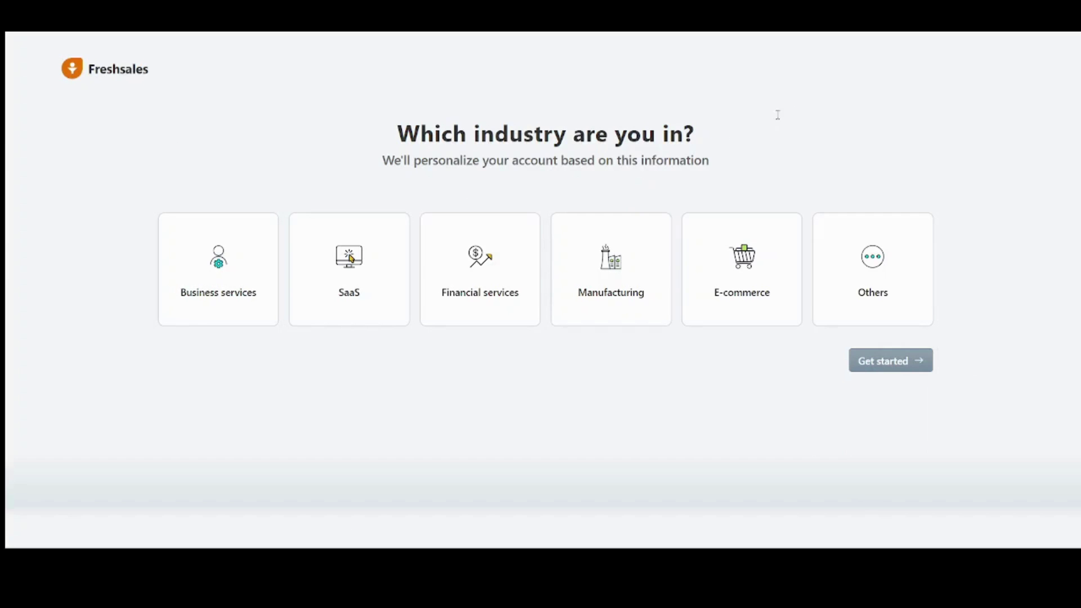
Step: Pick Financial services as the account's industry and get started
{"action": "left_click_drag", "start_coordinate": [775, 115], "coordinate": [740, 119]}
{"action": "left_click", "coordinate": [849, 169]}
{"action": "left_click", "coordinate": [465, 293]}
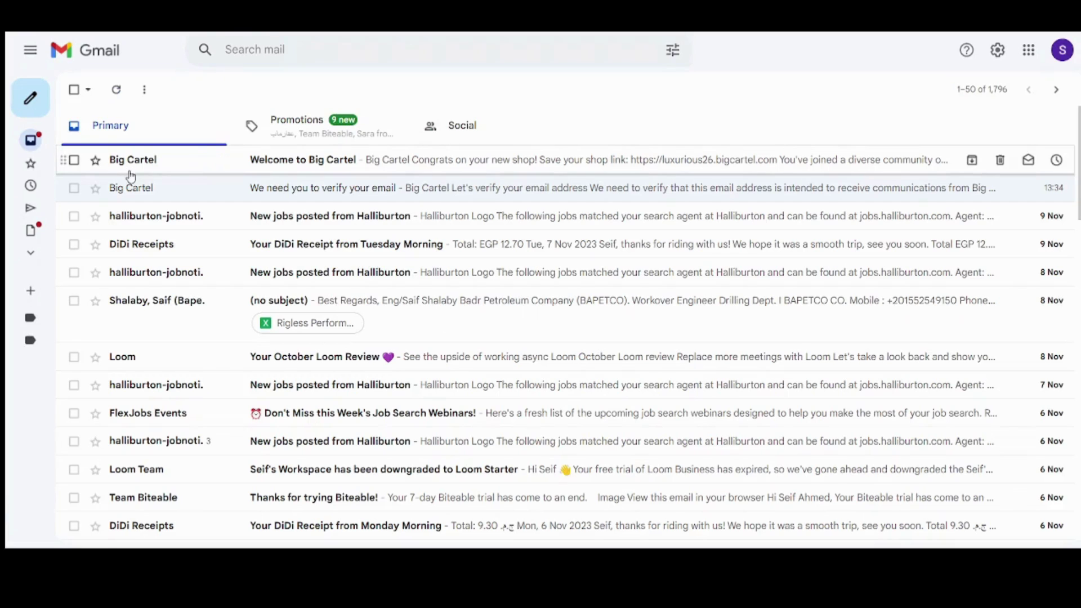
Step: Open the Google account panel and scroll through the Gmail inbox
{"action": "left_click", "coordinate": [1062, 50]}
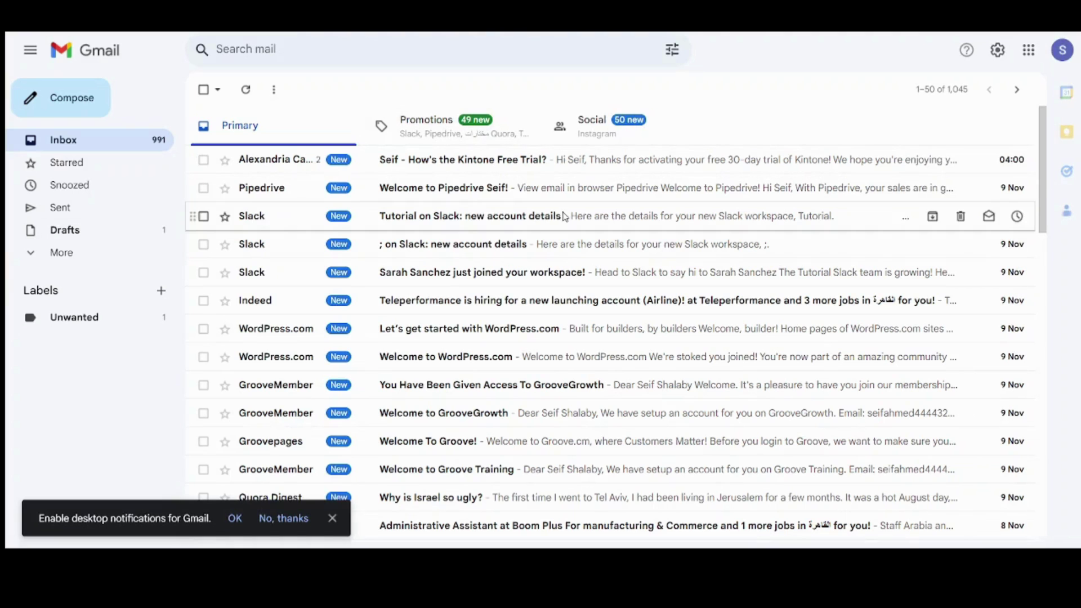
{"action": "scroll", "coordinate": [1049, 202], "scroll_direction": "down", "scroll_amount": 1}
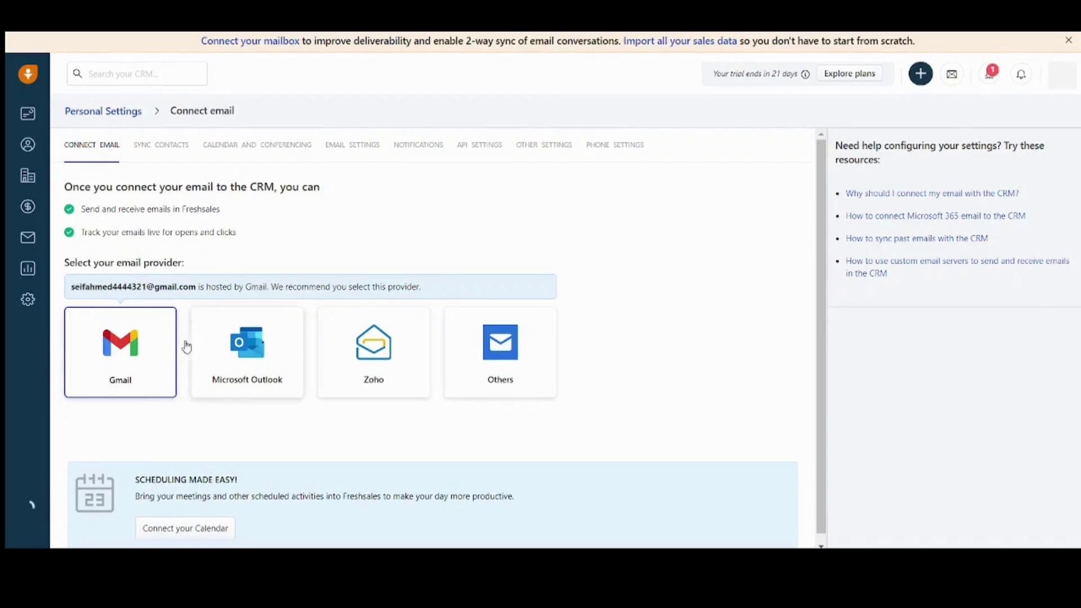
Step: Connect Gmail with Google Contacts and Google Calendar syncing both turned off
{"action": "left_click", "coordinate": [132, 367]}
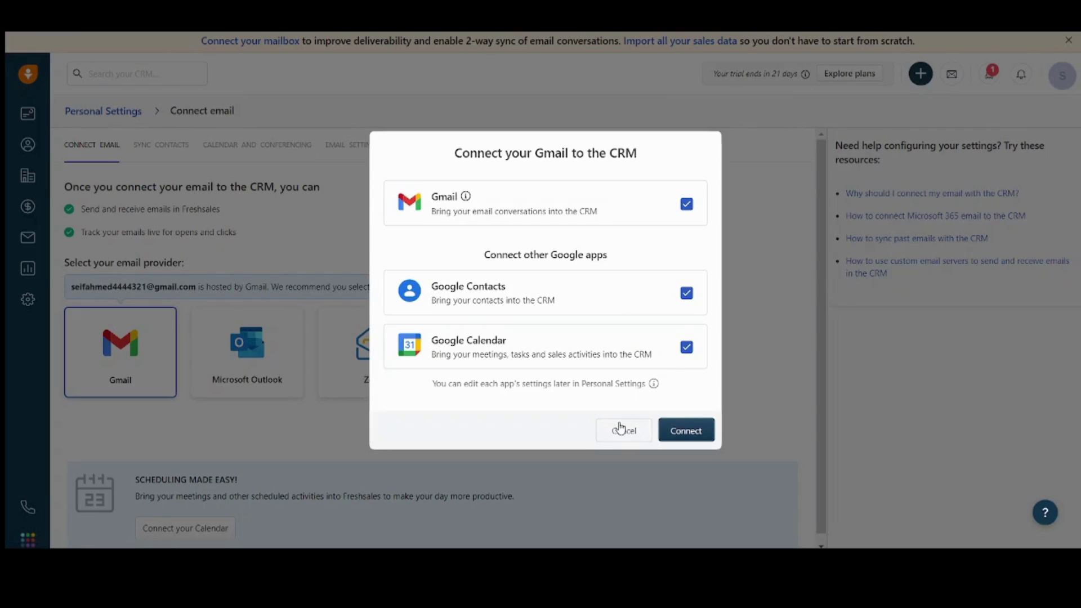
{"action": "left_click", "coordinate": [686, 296]}
{"action": "left_click", "coordinate": [689, 351]}
{"action": "left_click", "coordinate": [690, 429]}
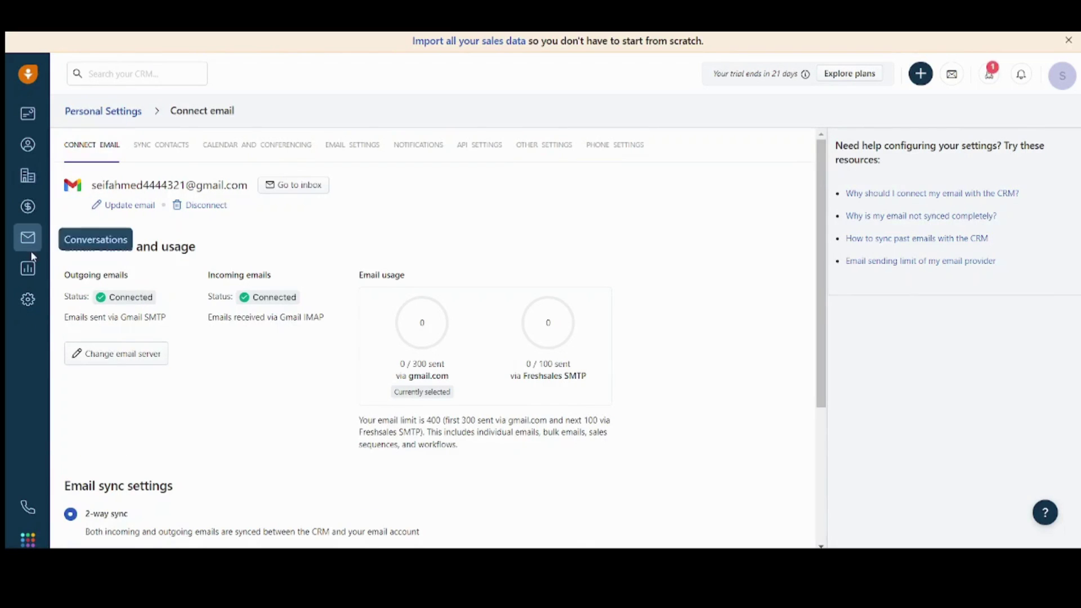
Step: View the sales dashboard, then scroll the All contacts list with its 4 sample contacts
{"action": "left_click", "coordinate": [28, 113]}
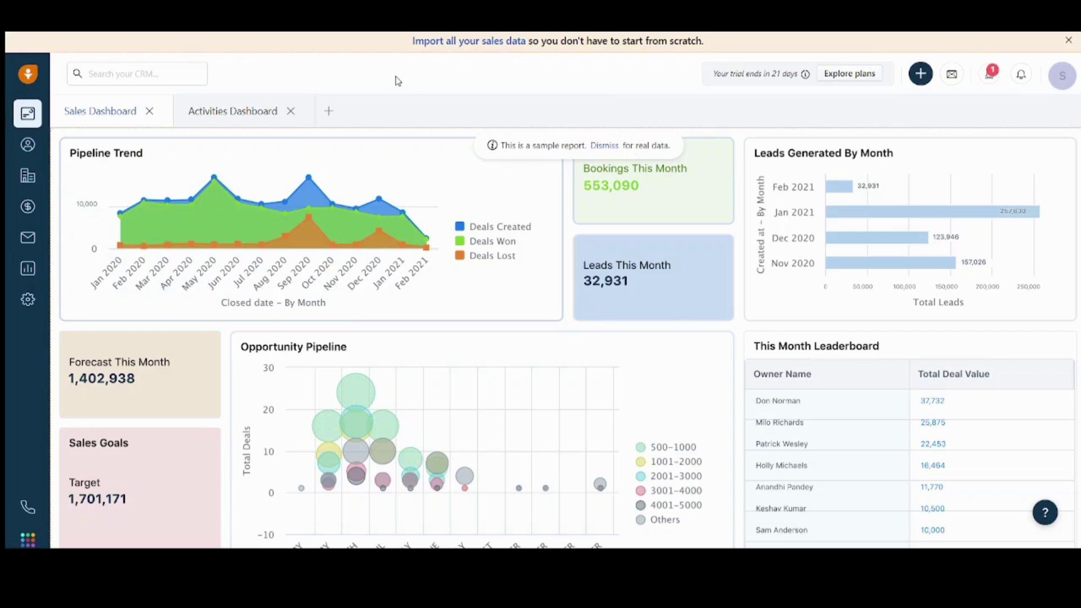
{"action": "left_click", "coordinate": [26, 146]}
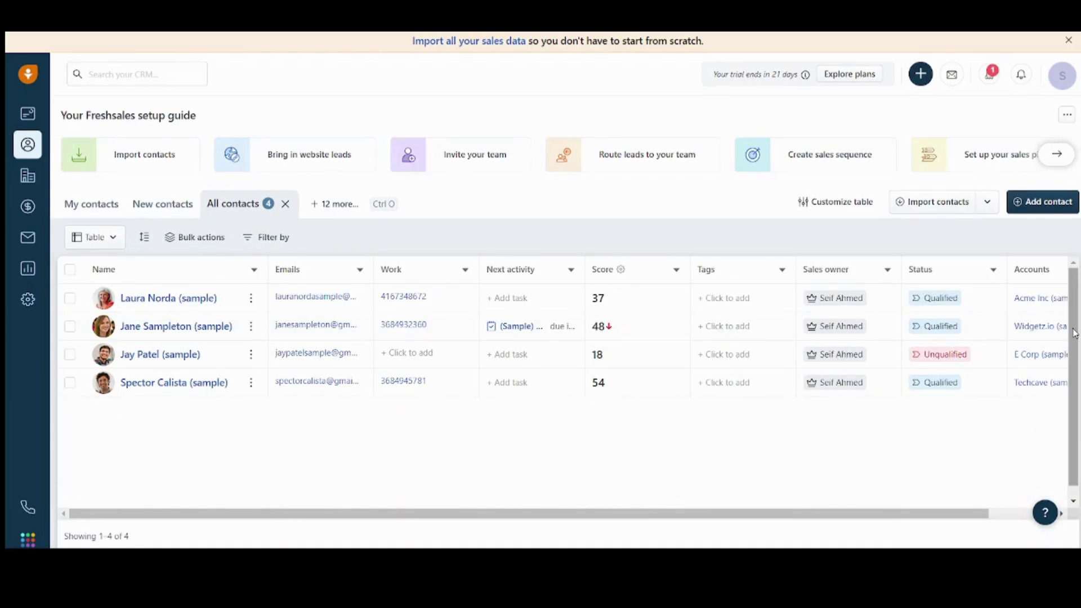
{"action": "scroll", "coordinate": [1067, 349], "scroll_direction": "down", "scroll_amount": 1}
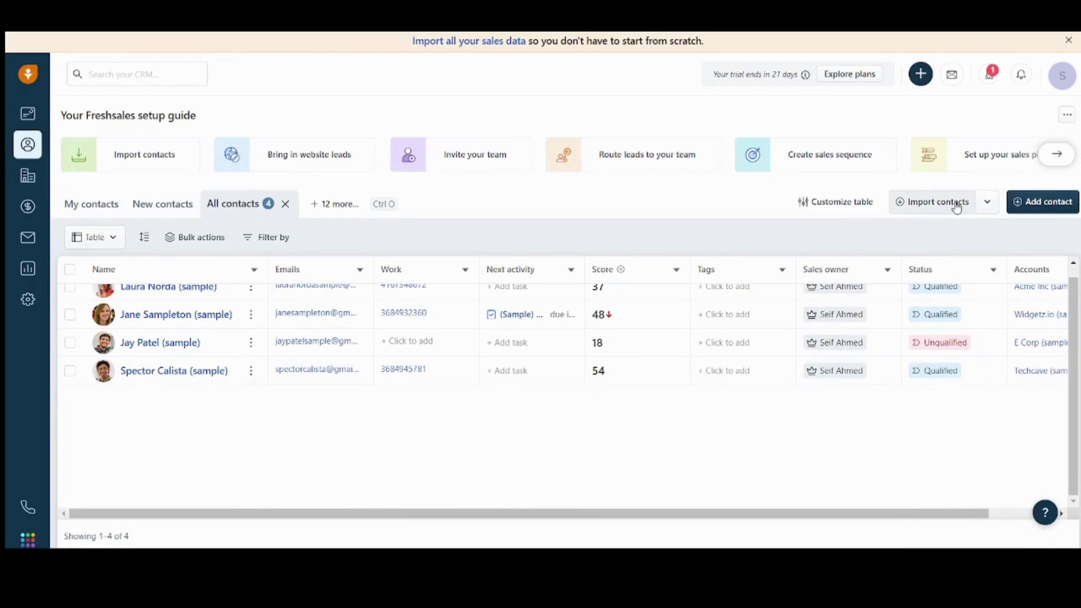
Step: Start a new contact and enter its first and last names
{"action": "left_click", "coordinate": [1042, 203]}
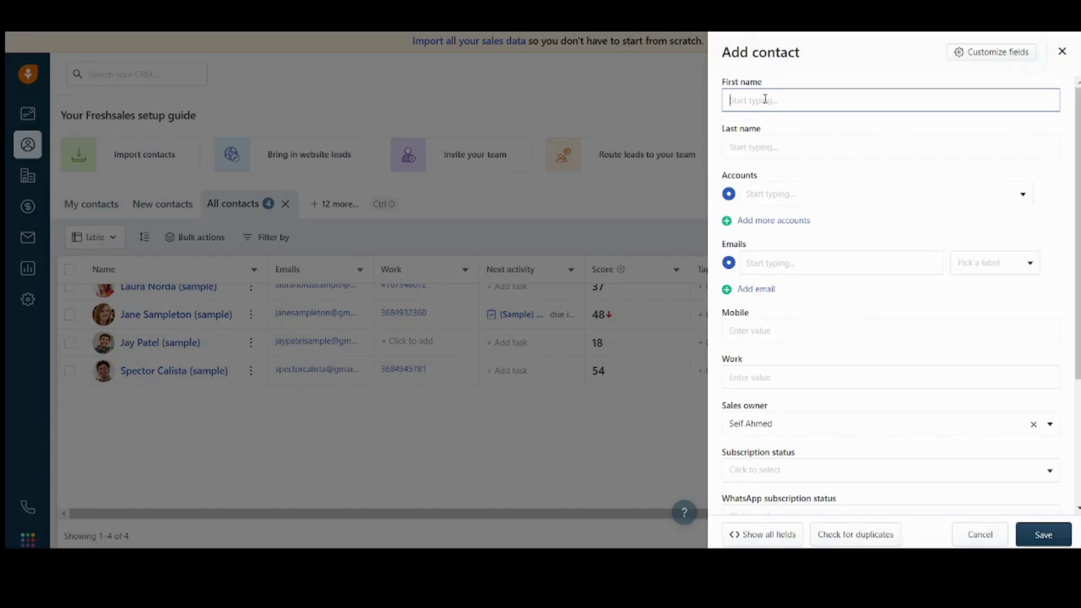
{"action": "left_click", "coordinate": [771, 139]}
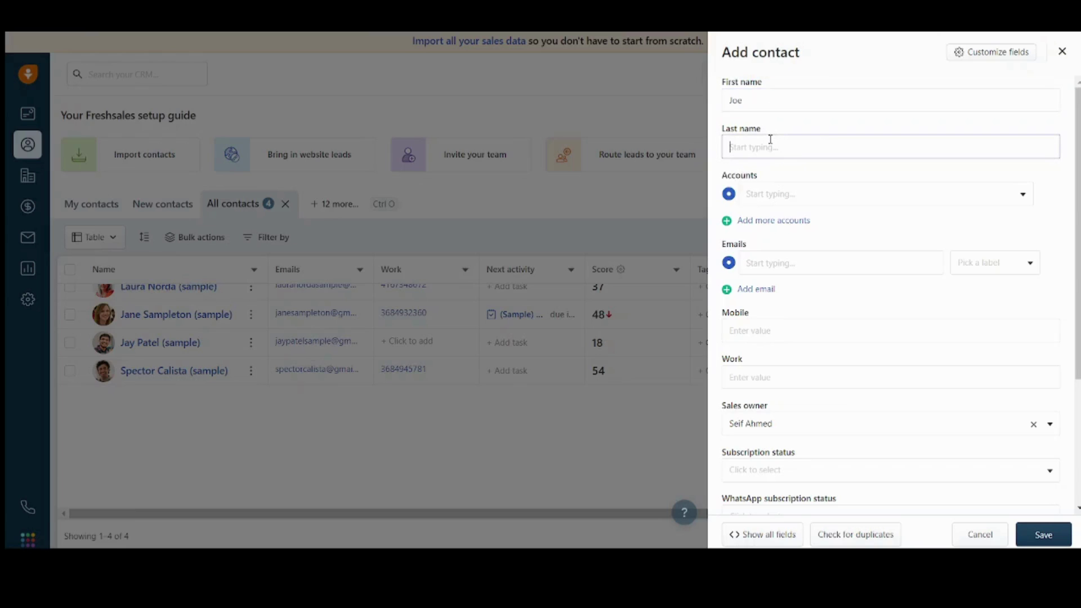
Step: Leave the contact's Accounts field empty after browsing the account search
{"action": "left_click", "coordinate": [790, 194]}
{"action": "left_click", "coordinate": [781, 194]}
{"action": "left_click", "coordinate": [800, 203]}
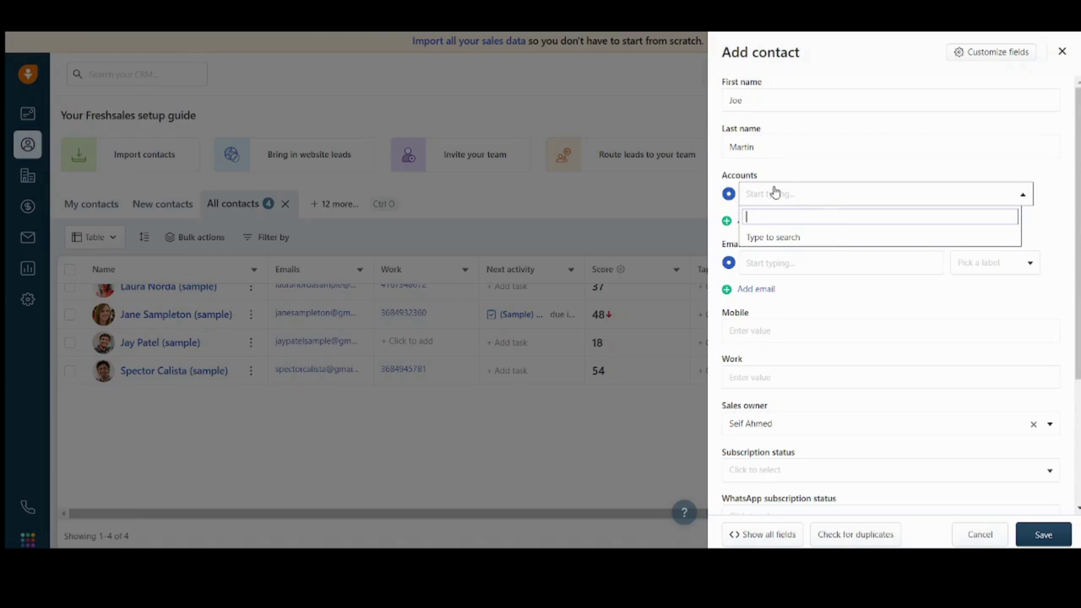
{"action": "left_click", "coordinate": [776, 192]}
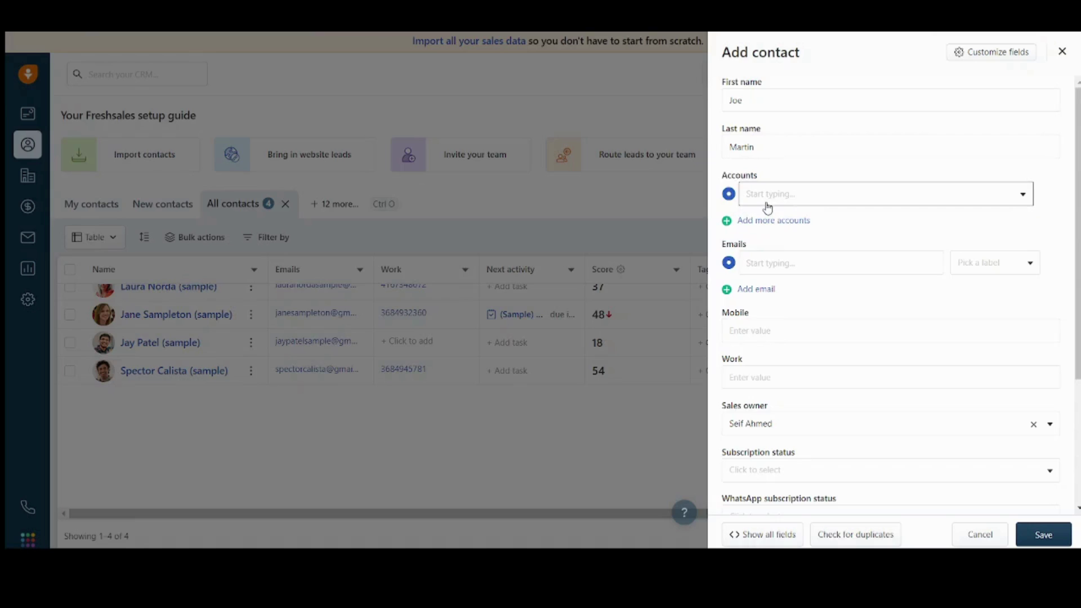
{"action": "left_click", "coordinate": [767, 198]}
{"action": "left_click", "coordinate": [787, 204]}
{"action": "left_click", "coordinate": [869, 204]}
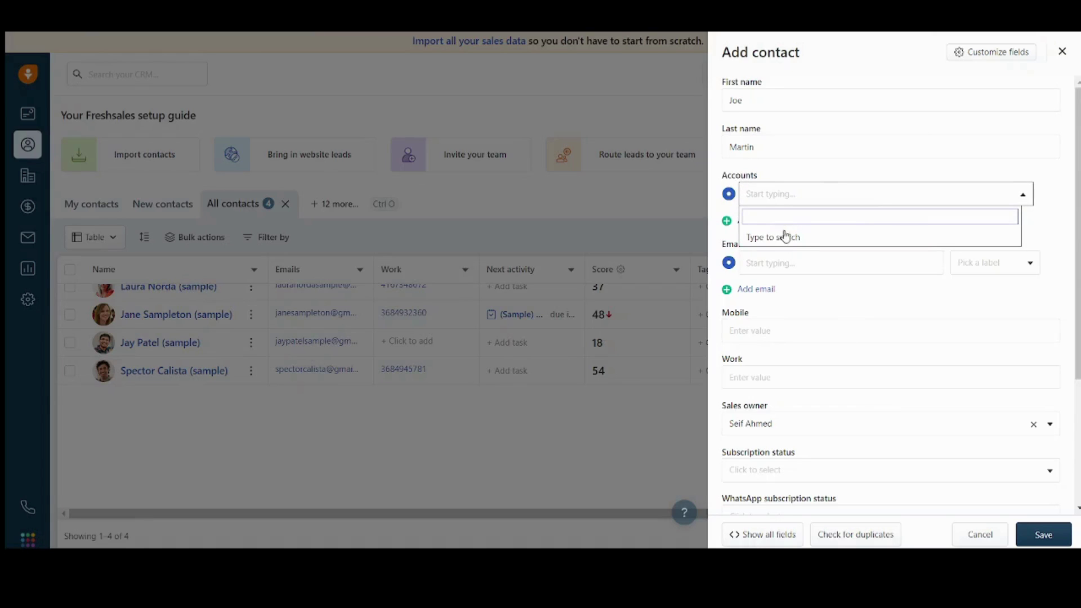
{"action": "left_click", "coordinate": [987, 169]}
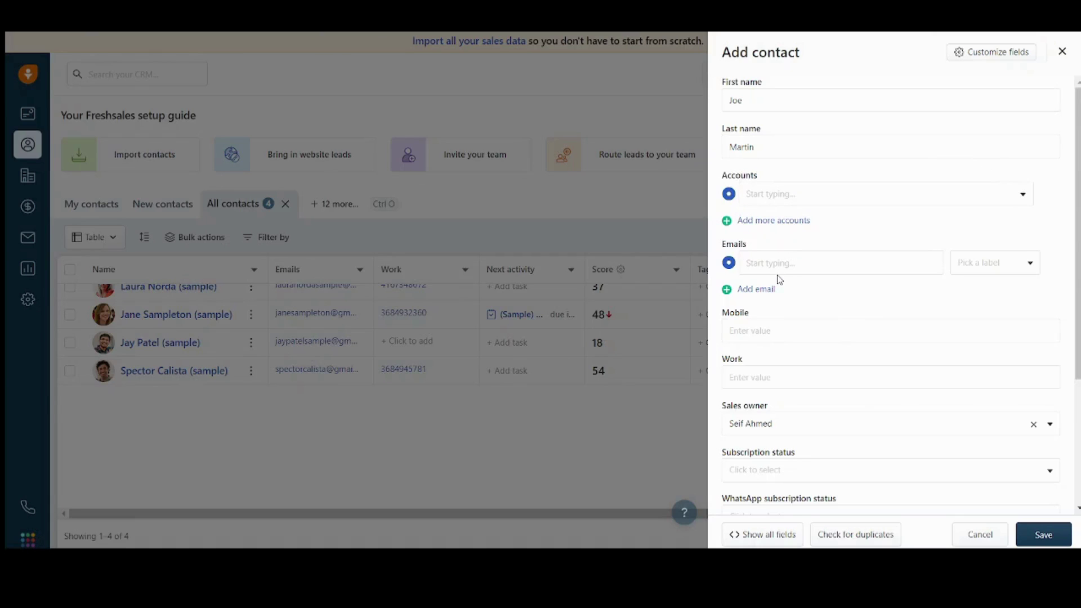
Step: Skip the email field and enter the contact's mobile number
{"action": "left_click", "coordinate": [798, 256]}
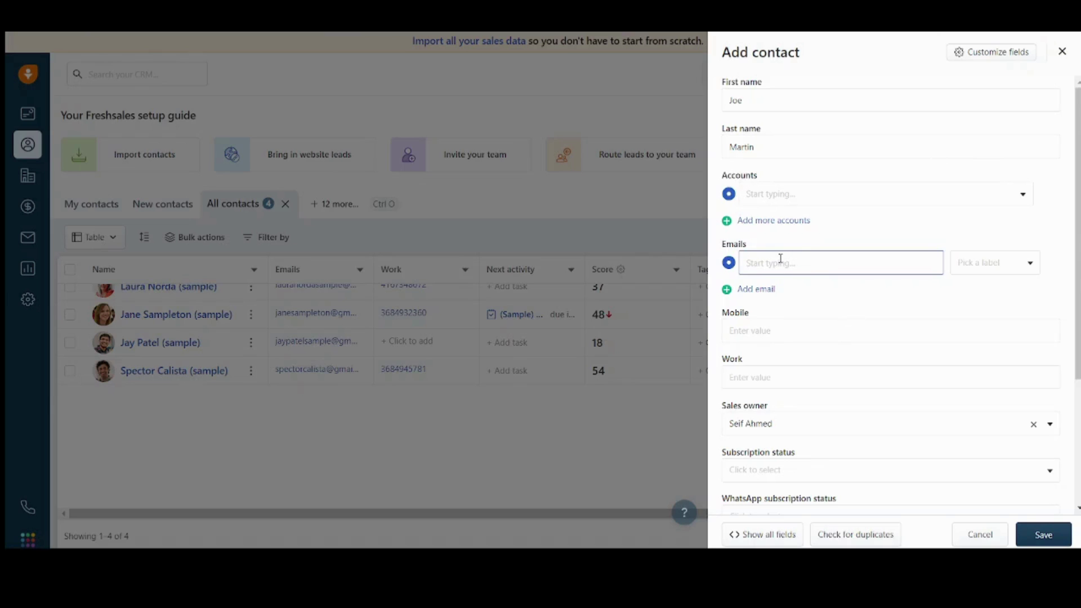
{"action": "scroll", "coordinate": [890, 293], "scroll_direction": "down", "scroll_amount": 2}
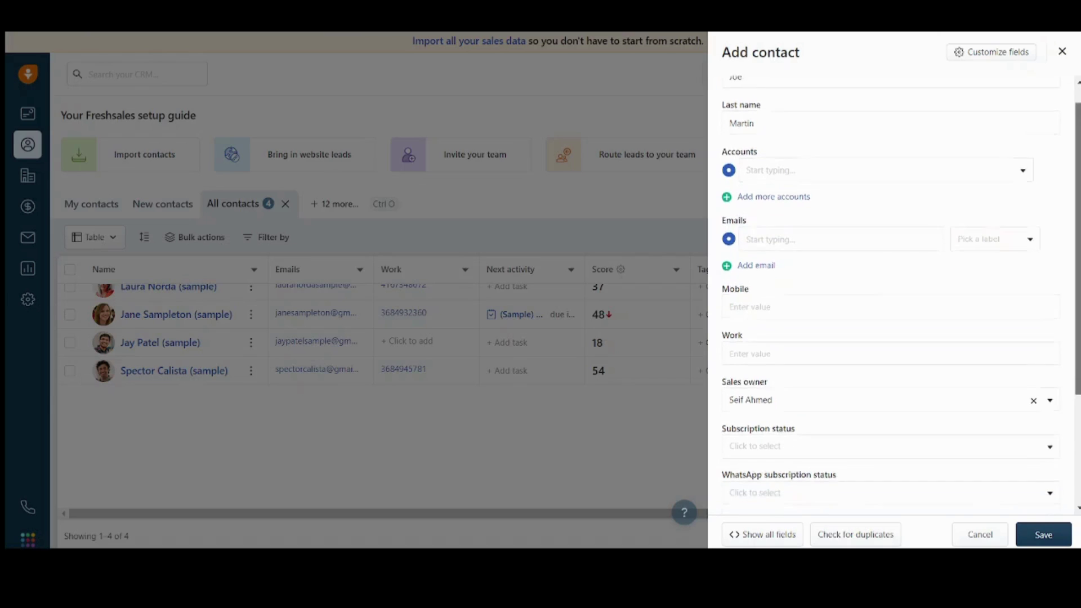
{"action": "left_click", "coordinate": [809, 253]}
{"action": "type", "text": "+1234567890"}
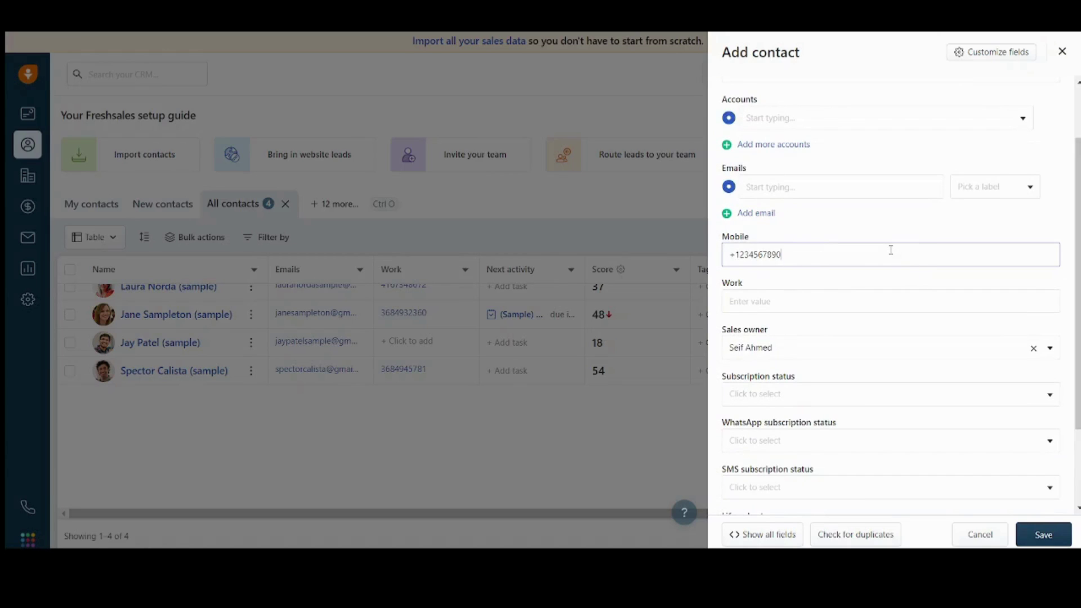
{"action": "scroll", "coordinate": [779, 331], "scroll_direction": "down", "scroll_amount": 2}
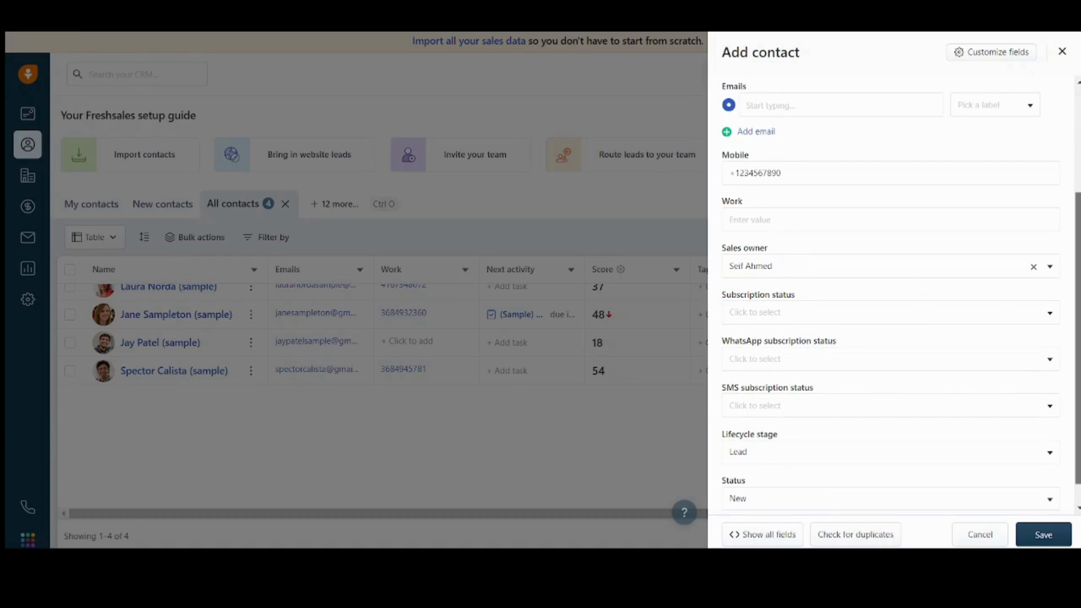
{"action": "scroll", "coordinate": [895, 289], "scroll_direction": "down", "scroll_amount": 1}
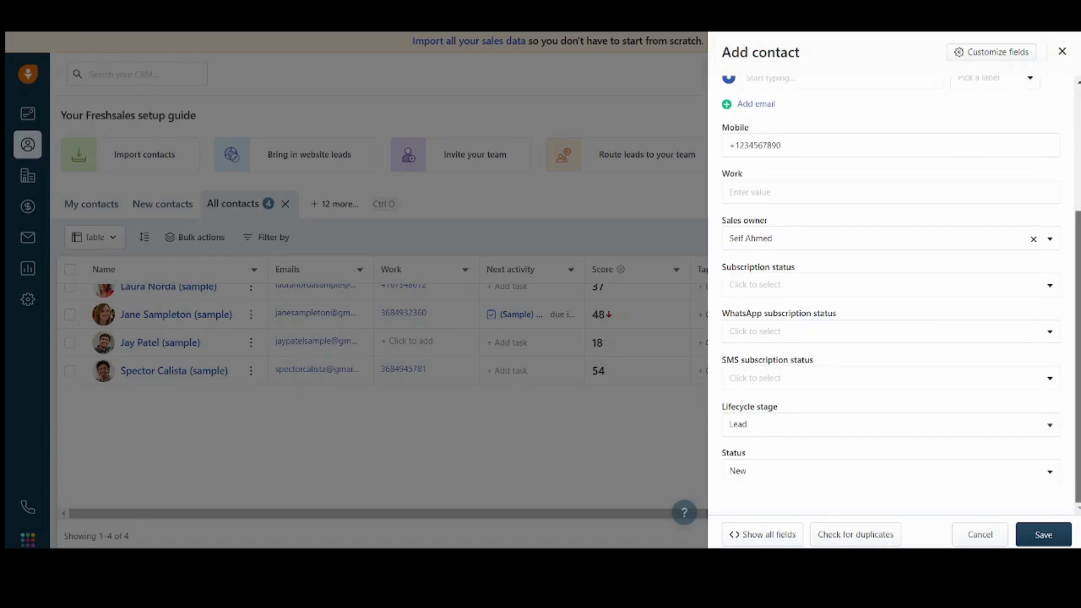
Step: Leave subscription status unset and keep Lifecycle stage Lead with Status New
{"action": "left_click", "coordinate": [857, 283]}
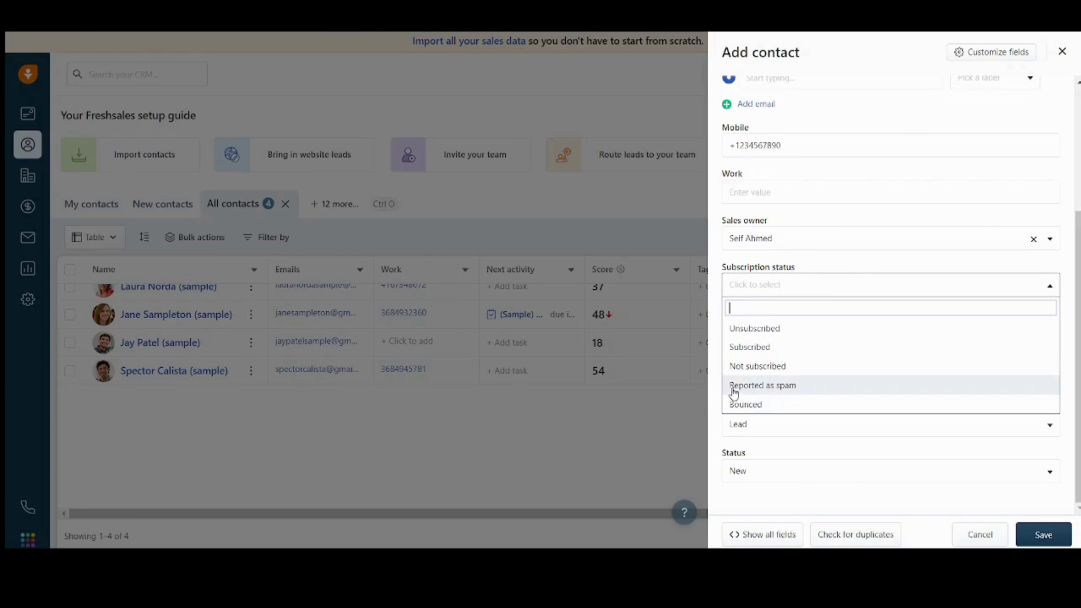
{"action": "key", "text": "Escape"}
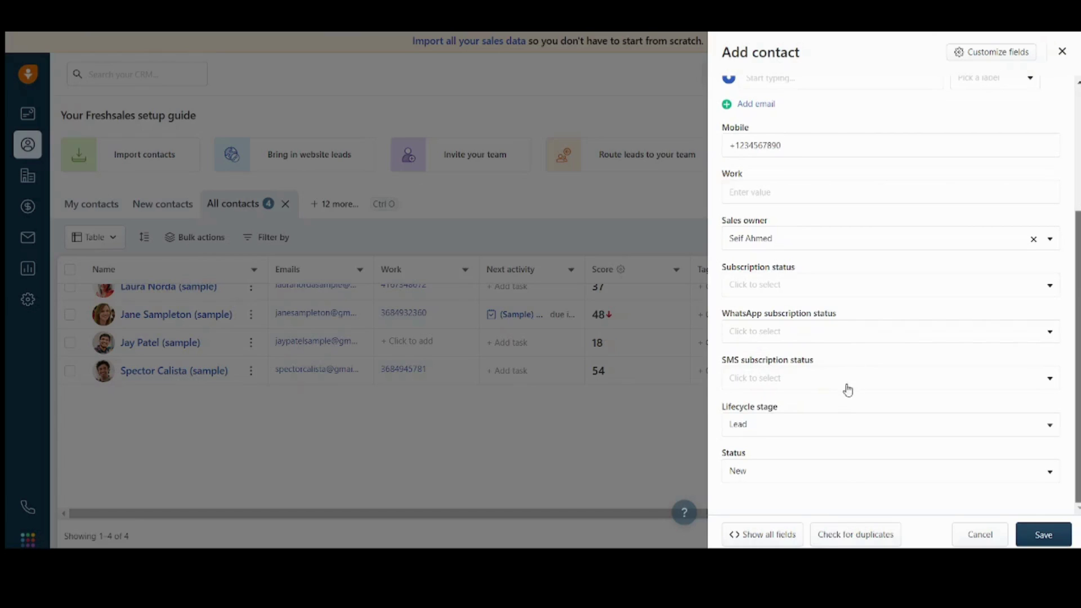
{"action": "left_click", "coordinate": [830, 419]}
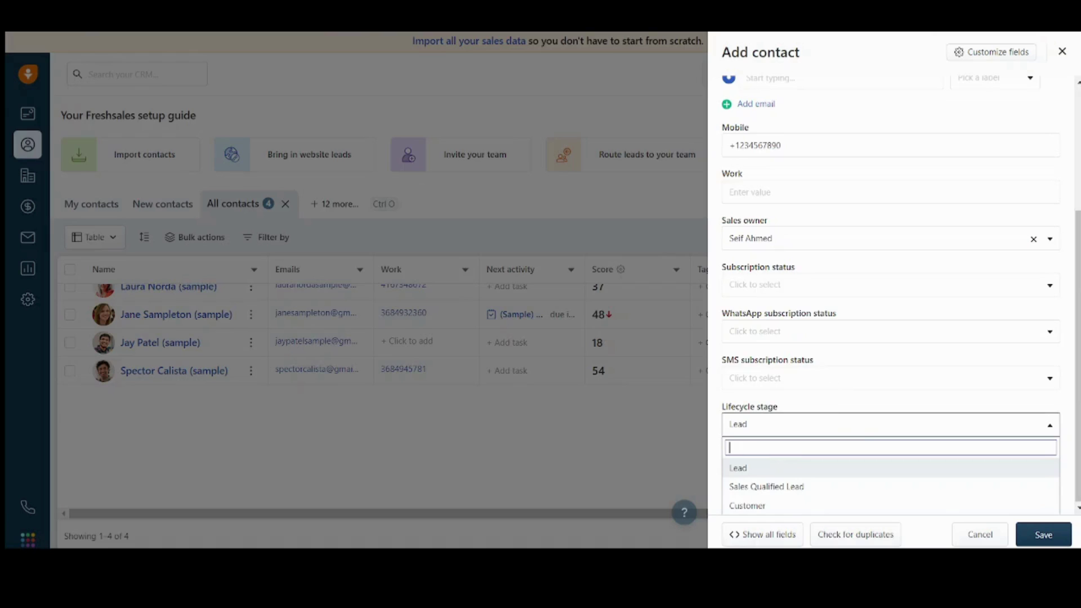
{"action": "key", "text": "Return"}
{"action": "left_click", "coordinate": [884, 428]}
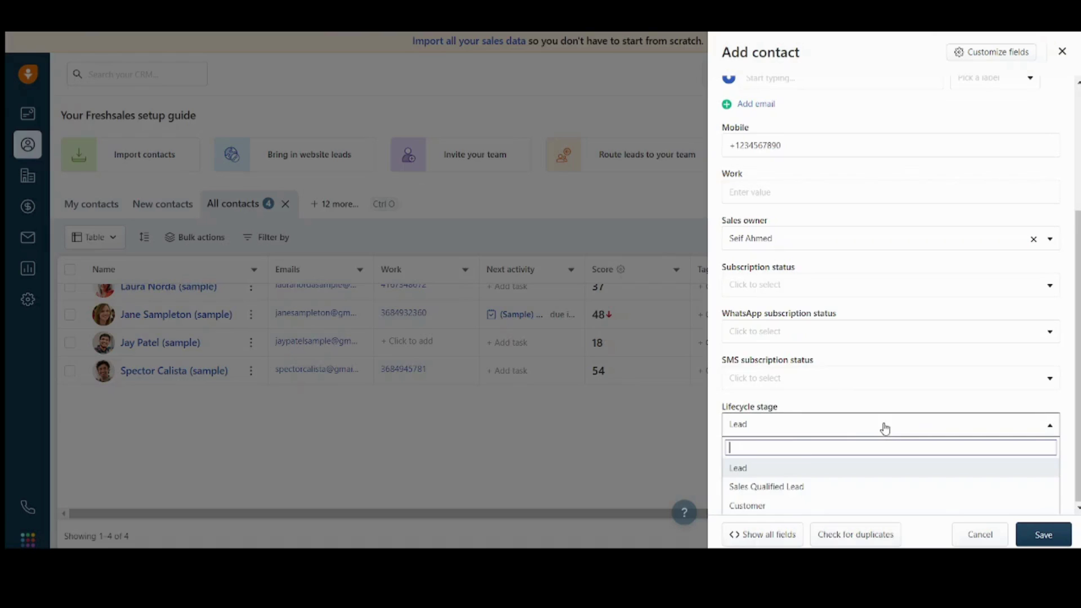
{"action": "left_click", "coordinate": [756, 476]}
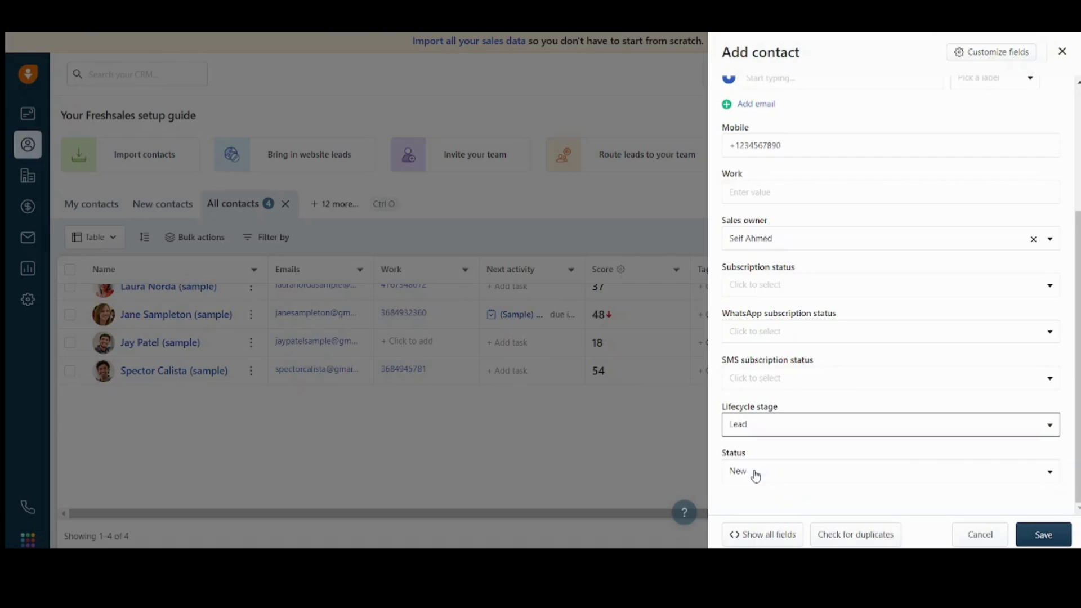
{"action": "left_click", "coordinate": [808, 482]}
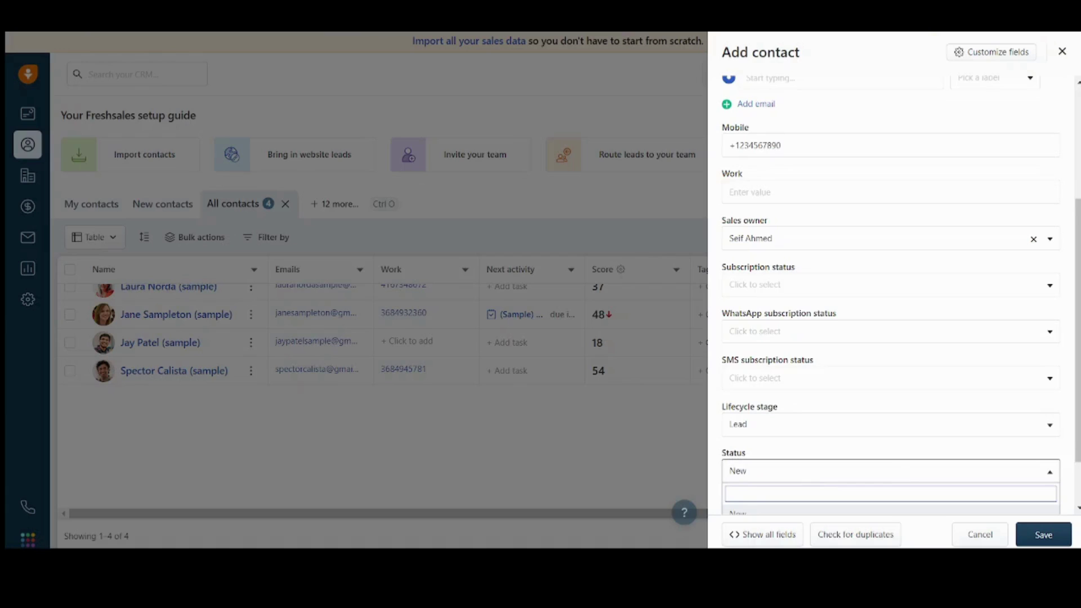
{"action": "left_click", "coordinate": [1077, 434]}
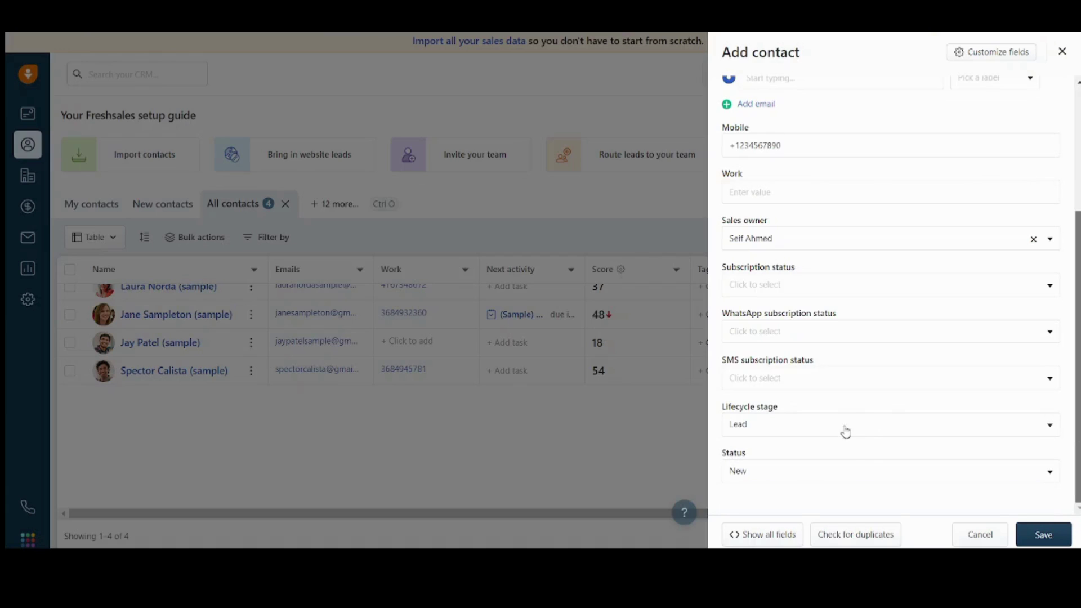
{"action": "left_click", "coordinate": [852, 471]}
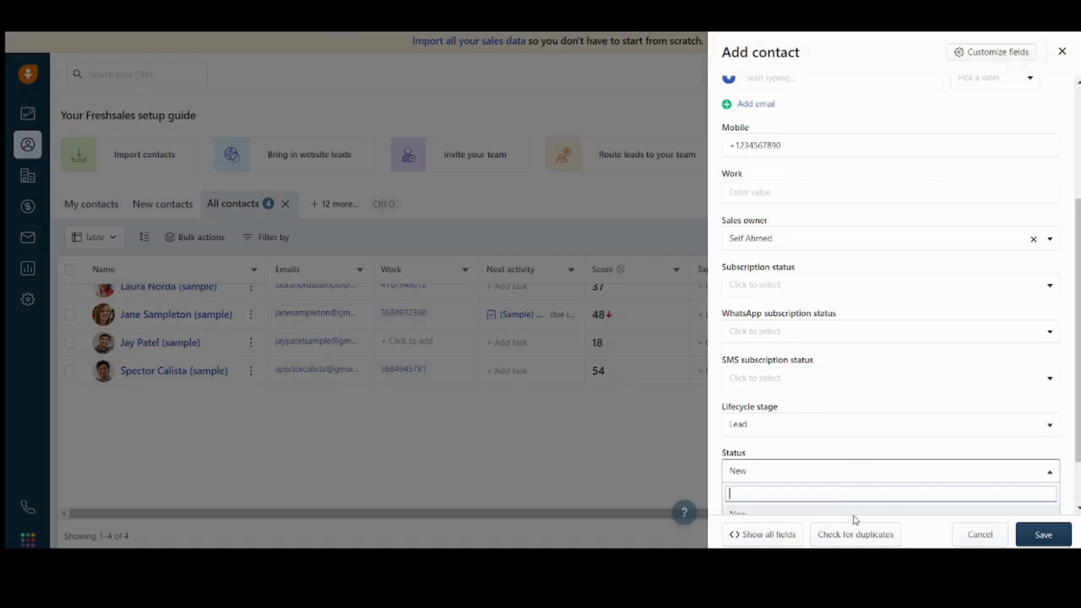
{"action": "left_click", "coordinate": [830, 474]}
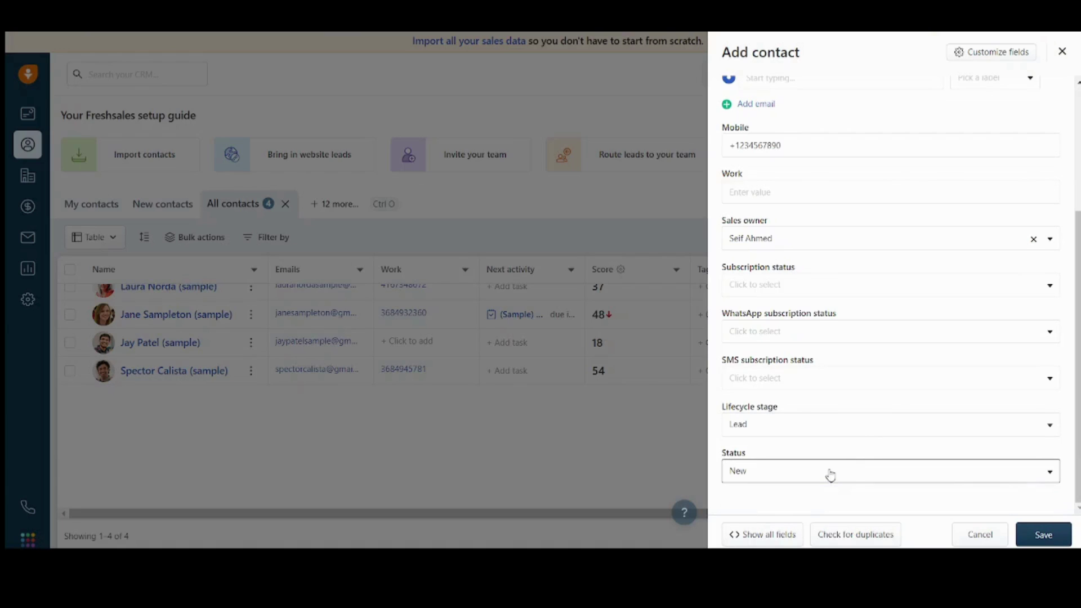
Step: Add the required contact email address and save the new contact
{"action": "left_click", "coordinate": [1054, 539]}
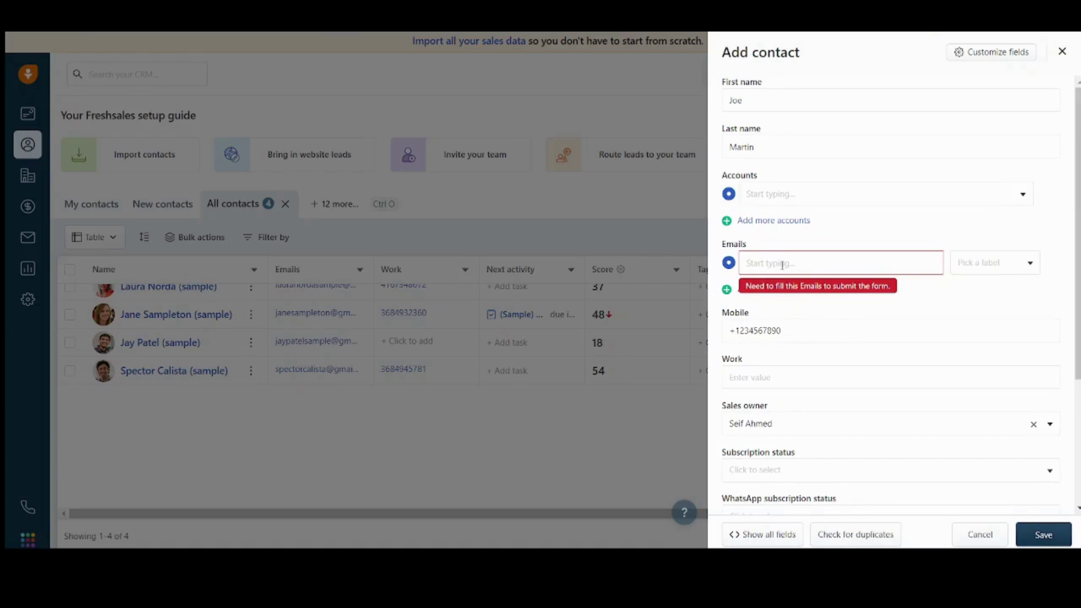
{"action": "left_click", "coordinate": [781, 264]}
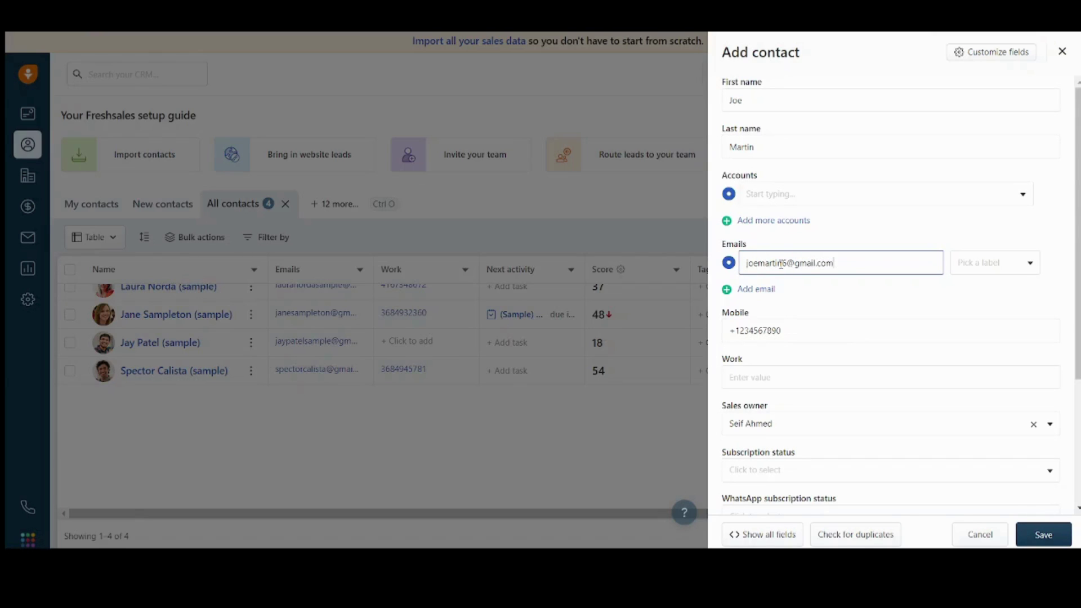
{"action": "left_click", "coordinate": [1049, 534]}
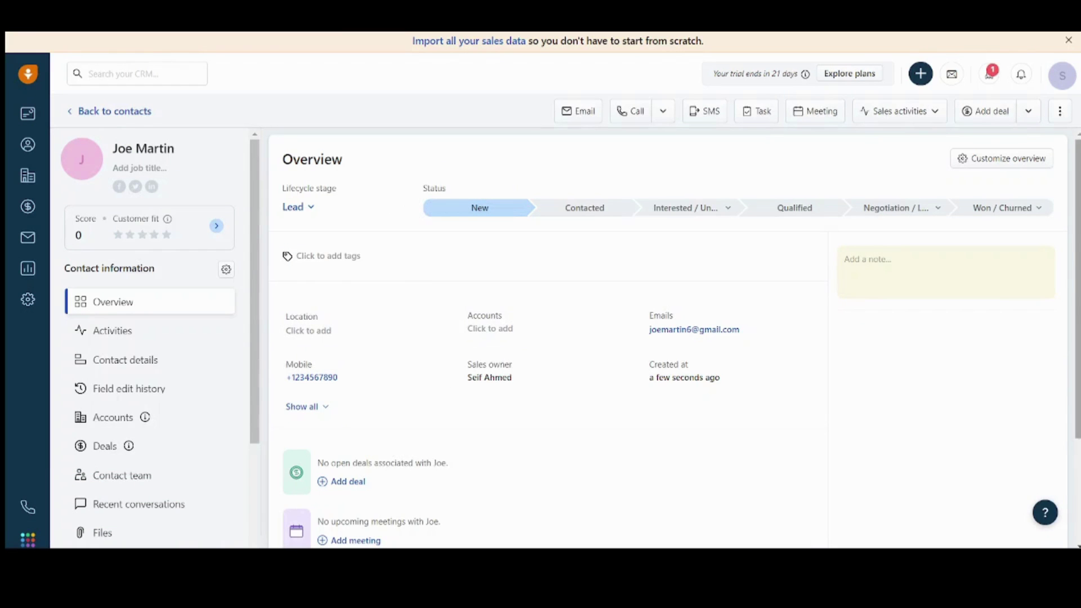
Step: Scroll through the new contact's Overview and details, then go back to All contacts
{"action": "scroll", "coordinate": [432, 186], "scroll_direction": "down", "scroll_amount": 2}
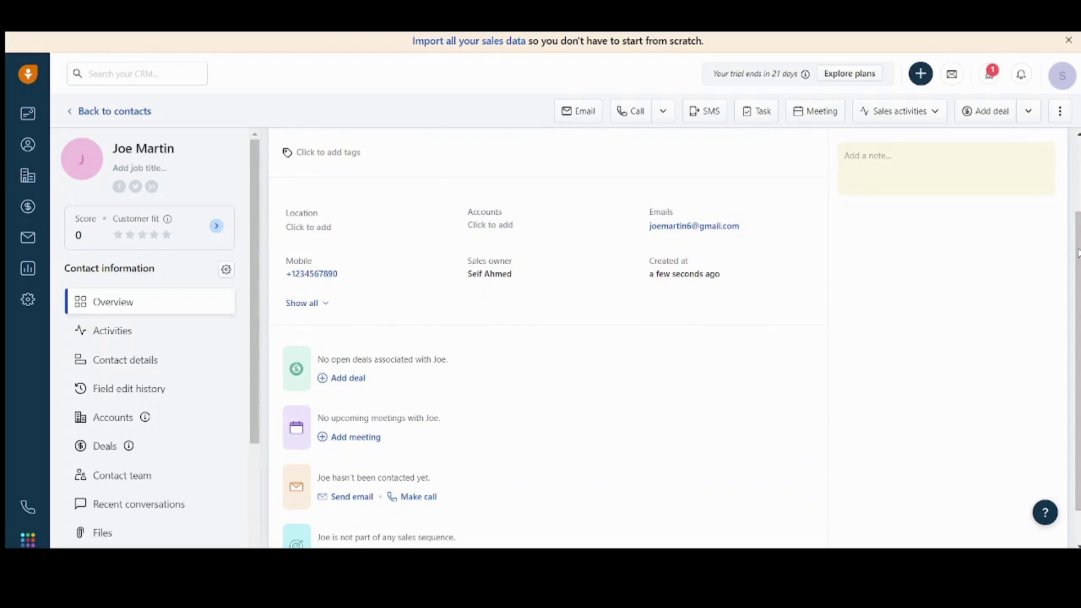
{"action": "scroll", "coordinate": [509, 210], "scroll_direction": "down", "scroll_amount": 1}
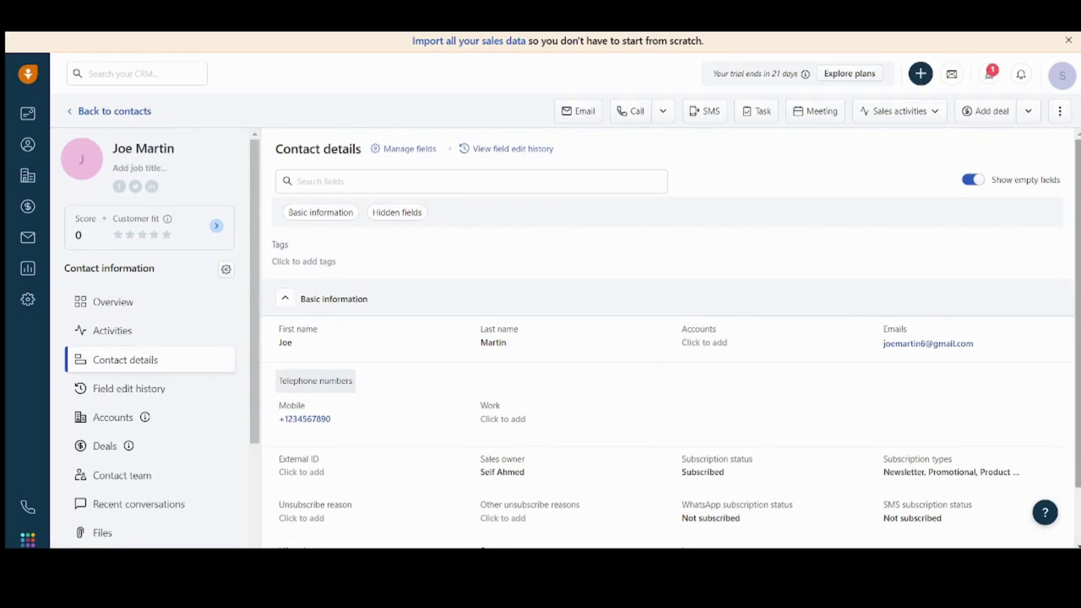
{"action": "scroll", "coordinate": [1077, 393], "scroll_direction": "down", "scroll_amount": 2}
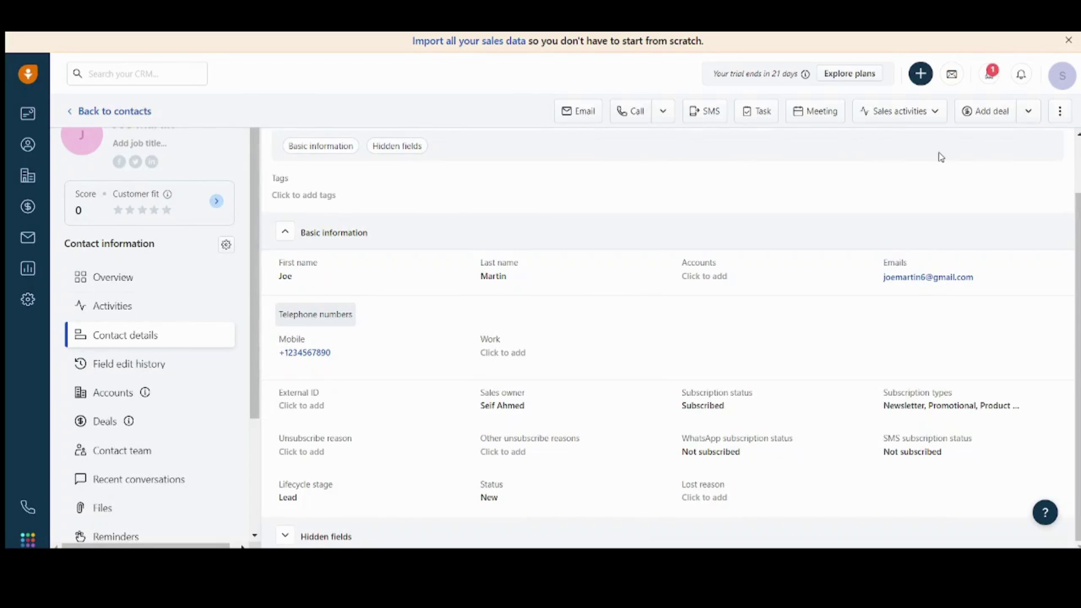
{"action": "scroll", "coordinate": [268, 231], "scroll_direction": "up", "scroll_amount": 2}
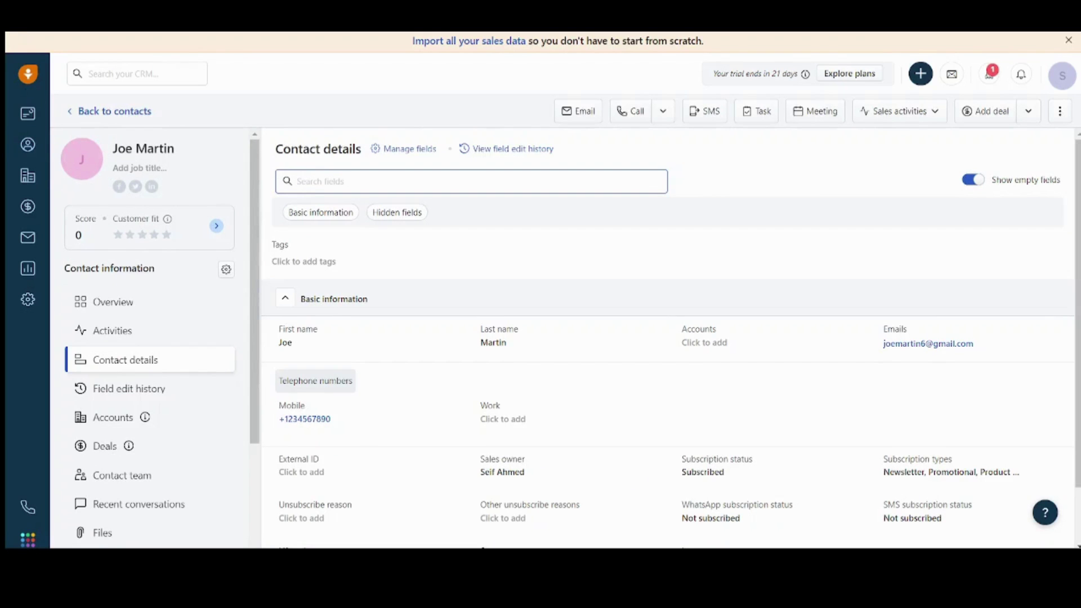
{"action": "left_click", "coordinate": [33, 151]}
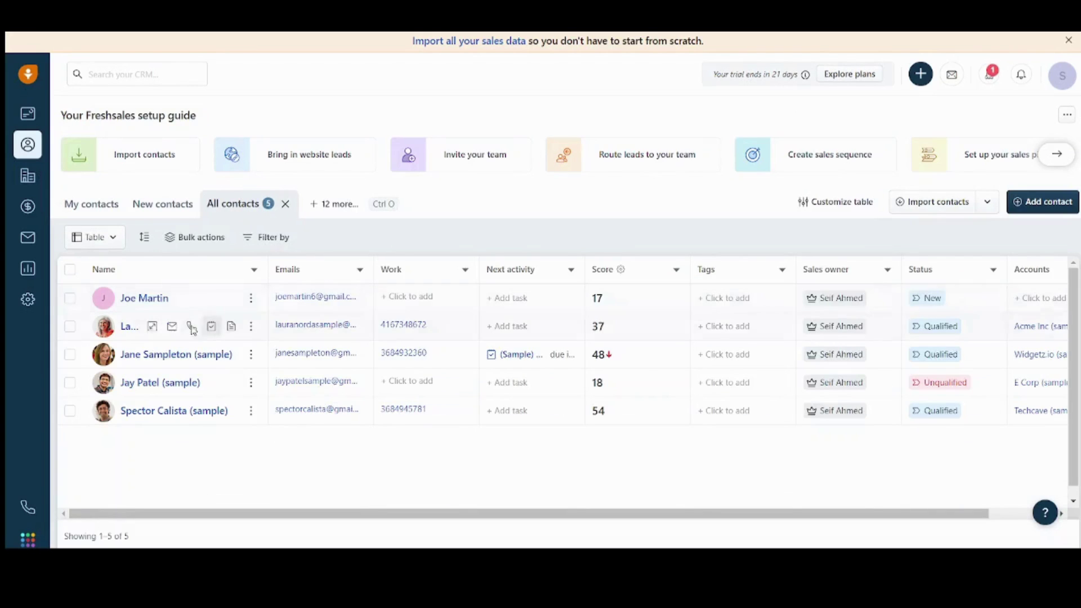
Step: Open the new contact from the All contacts table and scroll through its details
{"action": "mouse_move", "coordinate": [115, 306]}
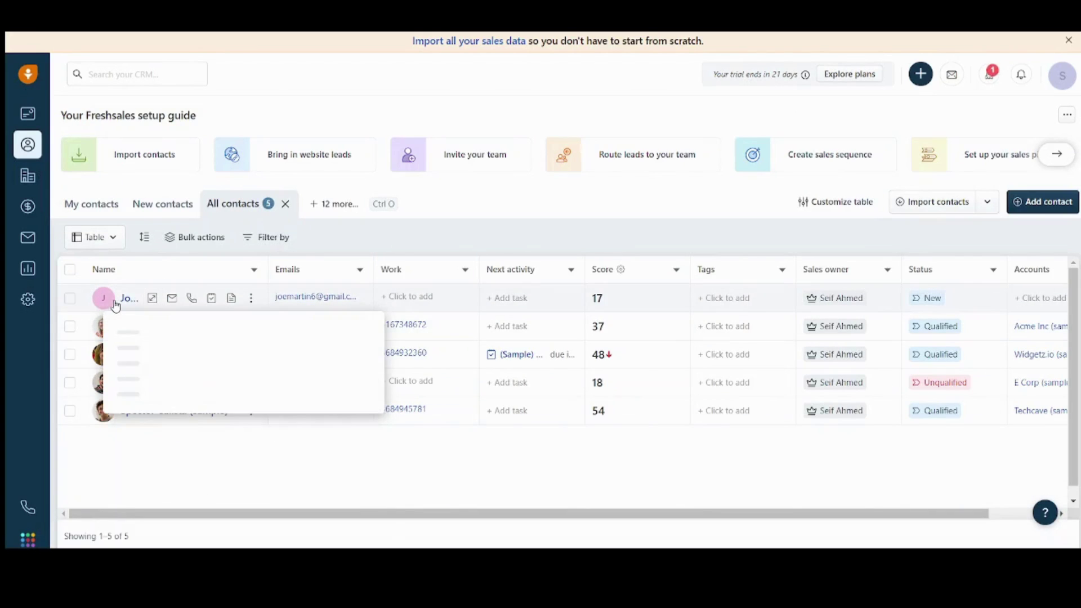
{"action": "left_click", "coordinate": [128, 299]}
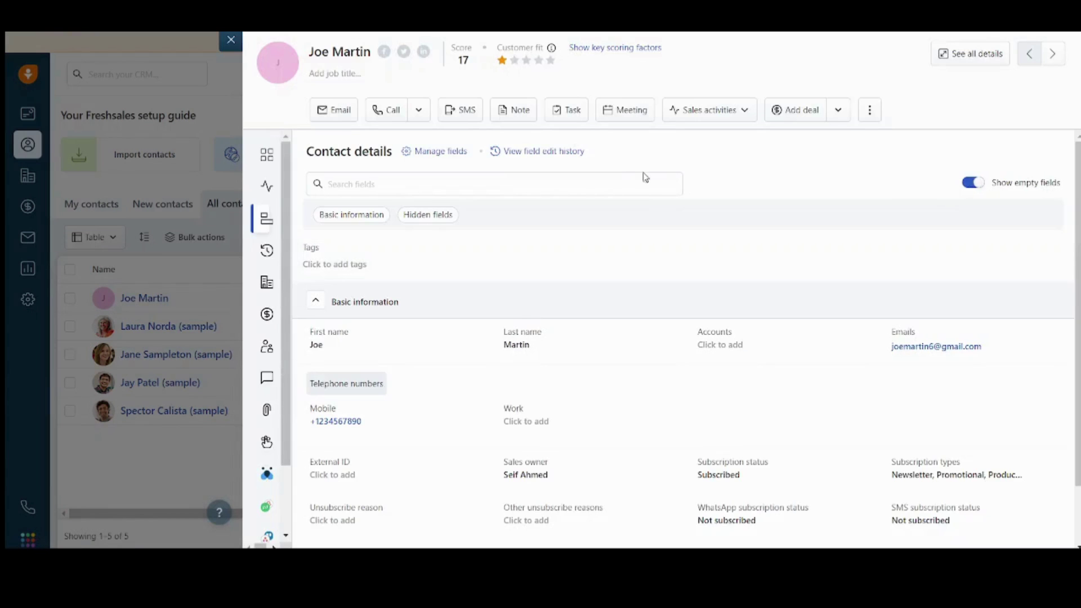
{"action": "scroll", "coordinate": [686, 338], "scroll_direction": "down", "scroll_amount": 1}
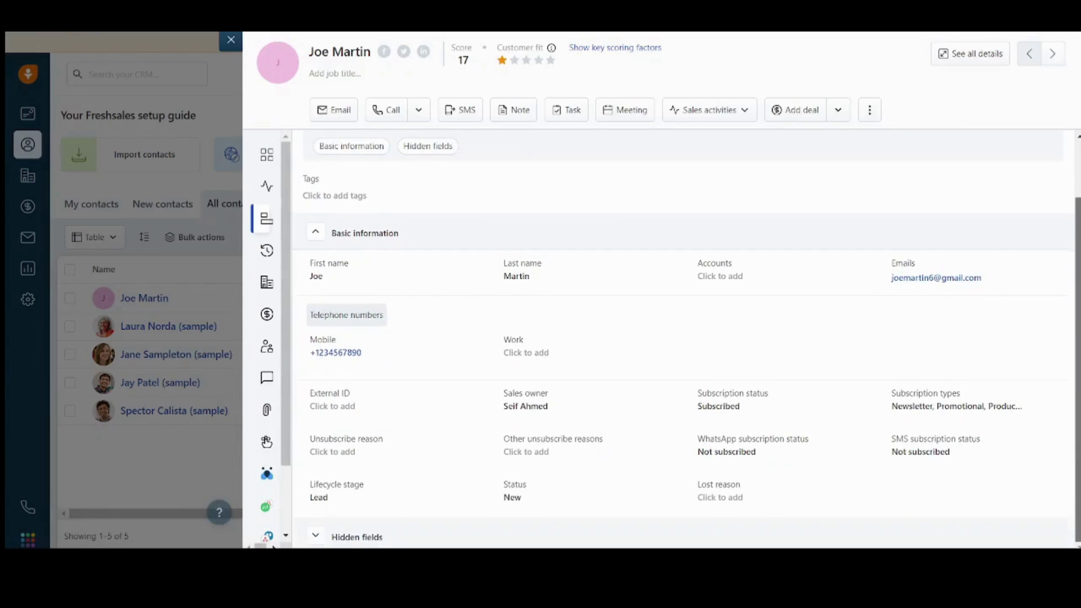
{"action": "scroll", "coordinate": [1053, 218], "scroll_direction": "up", "scroll_amount": 1}
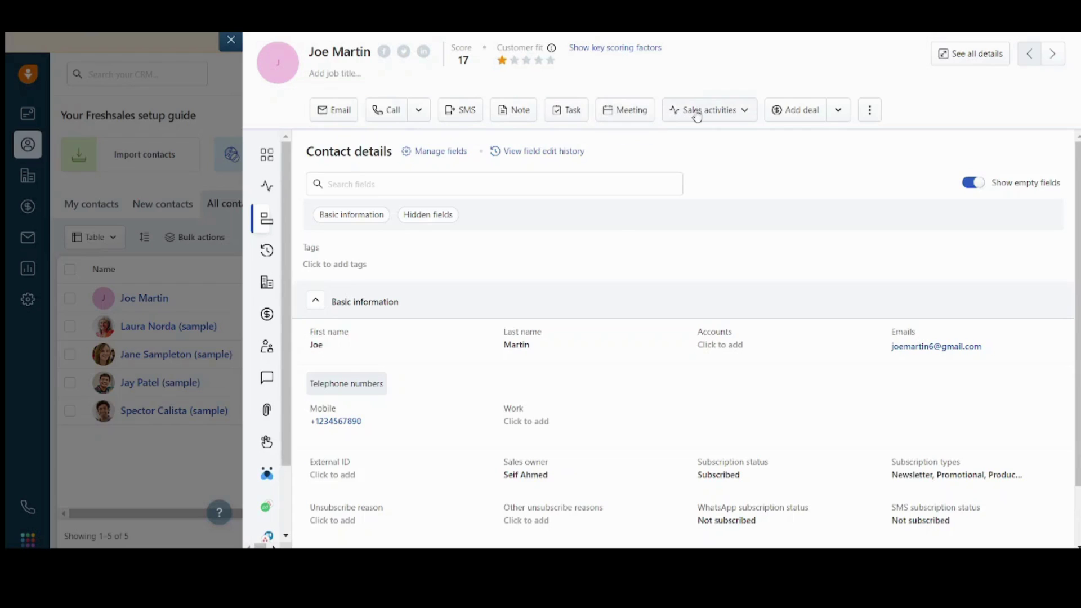
{"action": "left_click", "coordinate": [808, 111]}
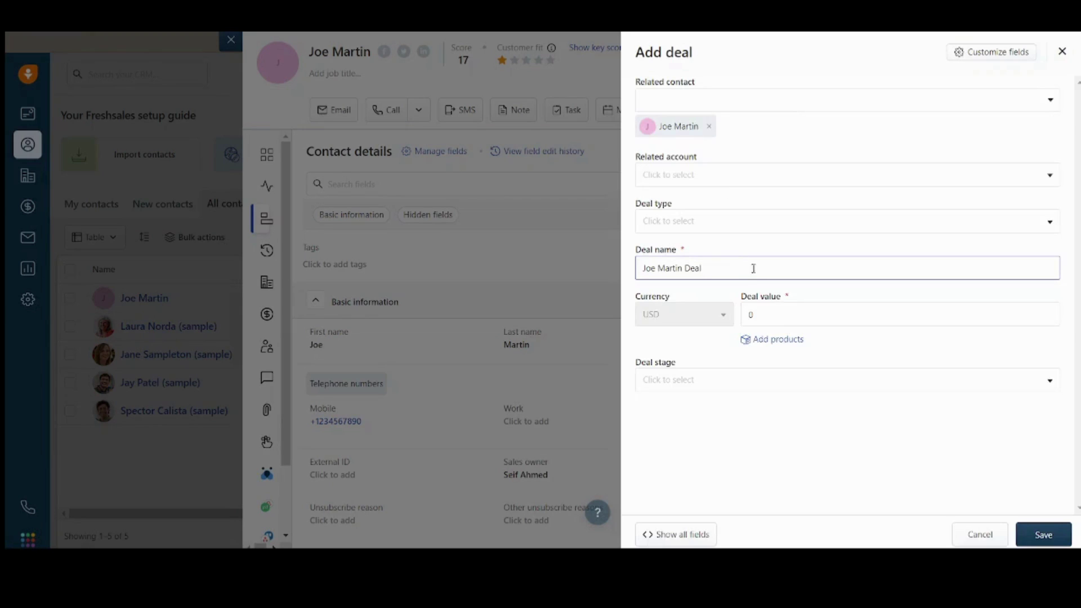
{"action": "left_click", "coordinate": [681, 95]}
{"action": "left_click", "coordinate": [757, 52]}
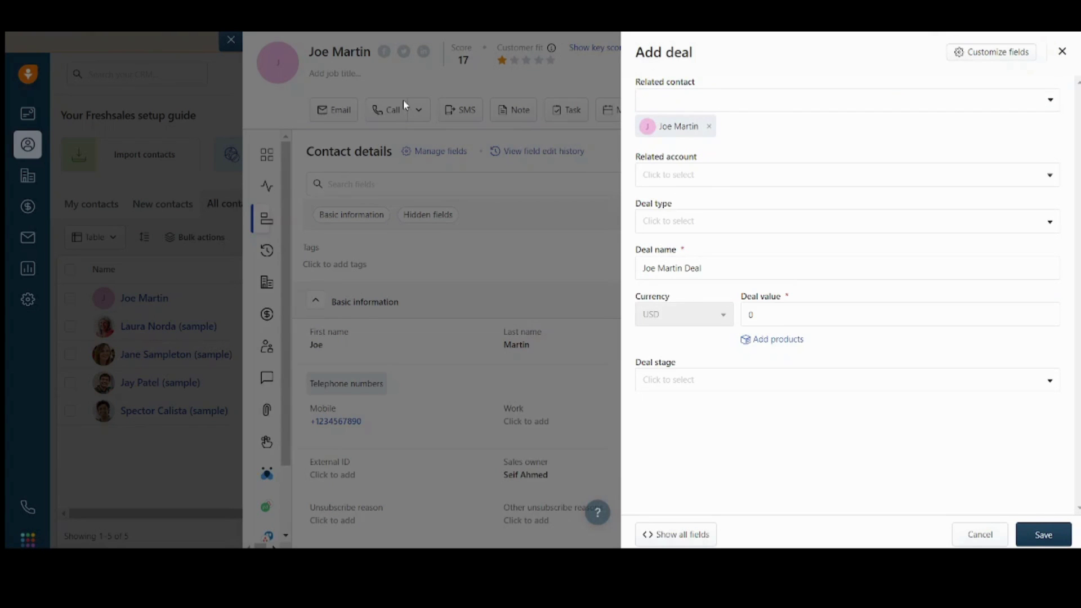
{"action": "left_click", "coordinate": [703, 180]}
{"action": "left_click", "coordinate": [703, 181]}
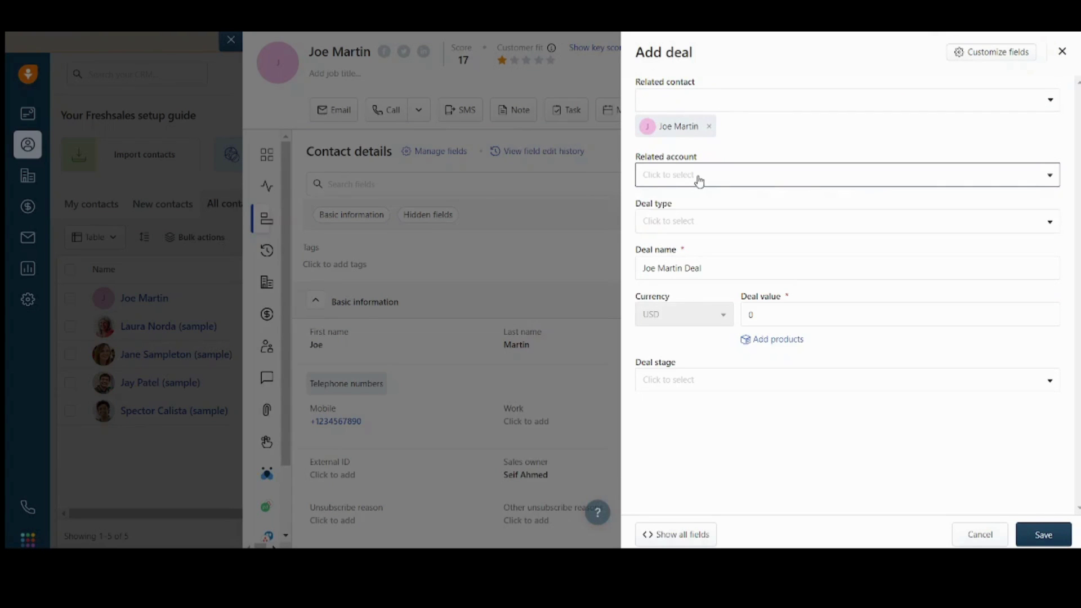
{"action": "left_click", "coordinate": [748, 179]}
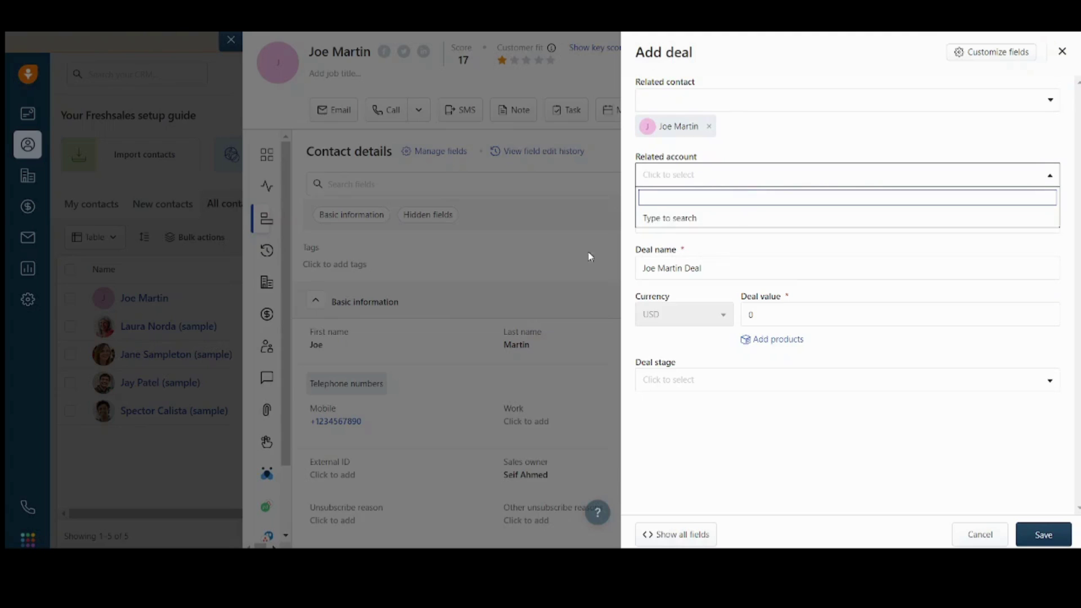
{"action": "left_click", "coordinate": [713, 179]}
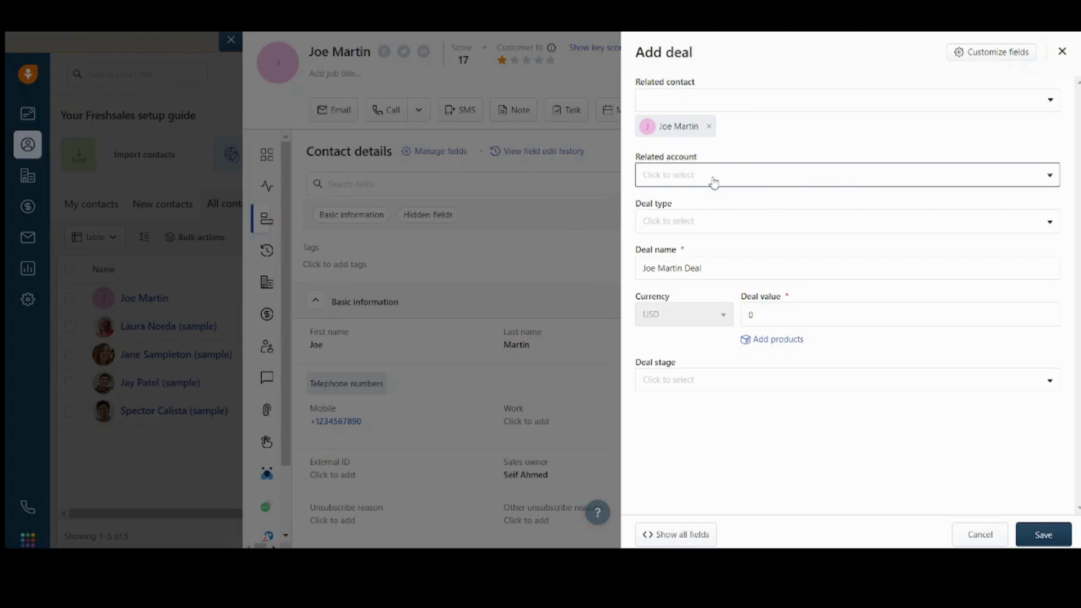
{"action": "left_click", "coordinate": [715, 223]}
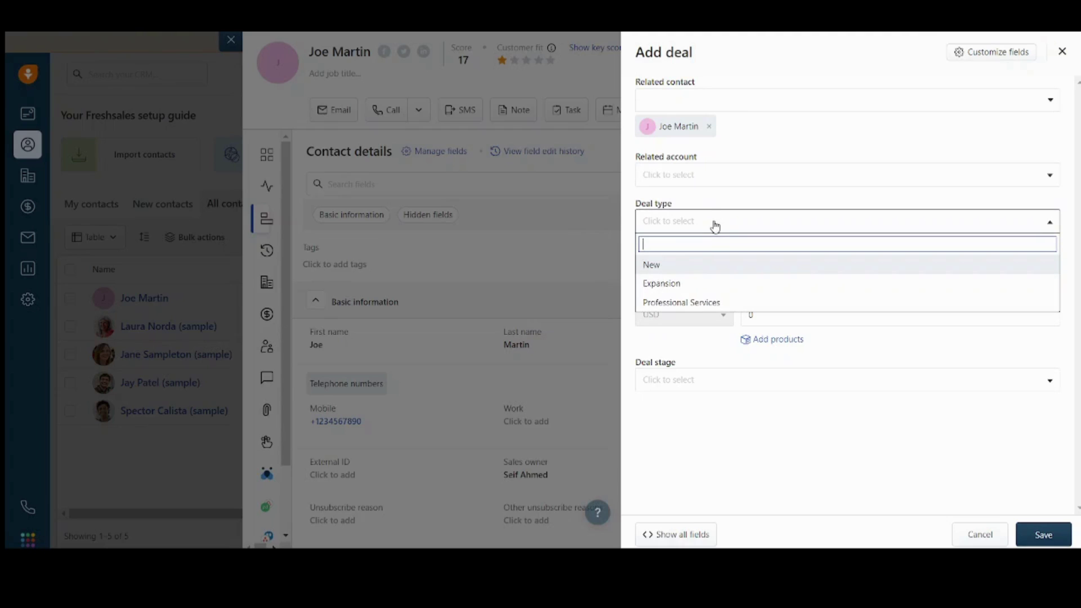
{"action": "left_click", "coordinate": [669, 268]}
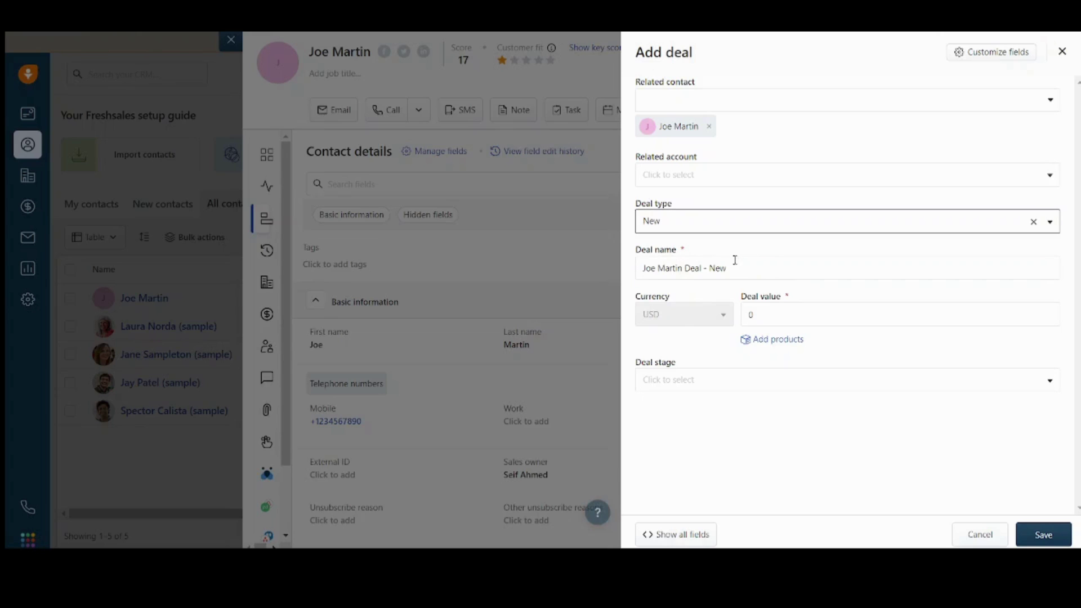
Step: Set the deal value to 10000 and the deal stage to New
{"action": "left_click", "coordinate": [795, 312]}
{"action": "key", "text": "BackSpace"}
{"action": "type", "text": "10000"}
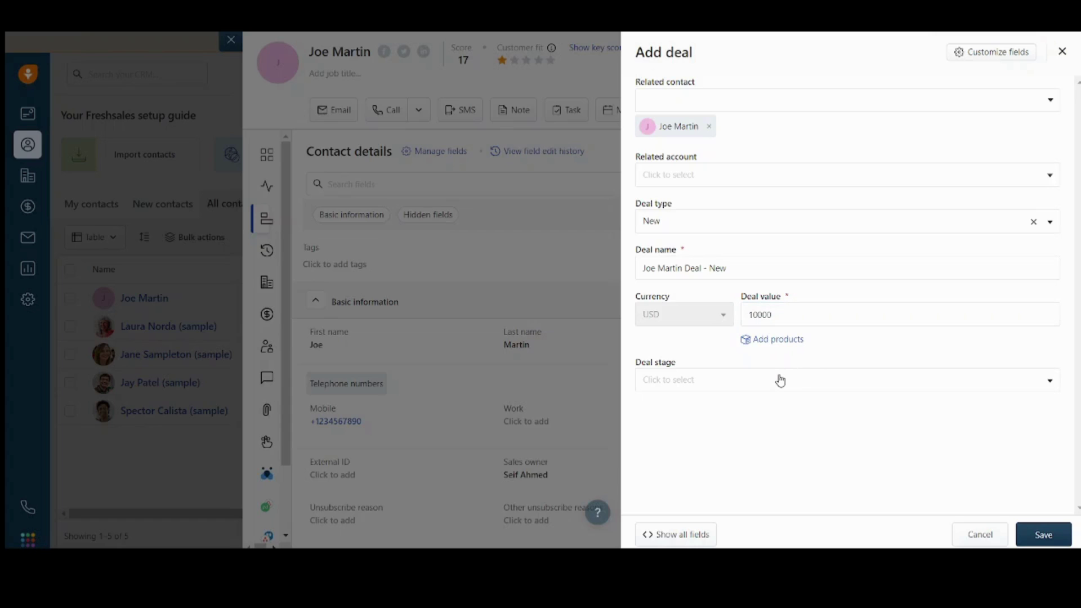
{"action": "left_click", "coordinate": [780, 380]}
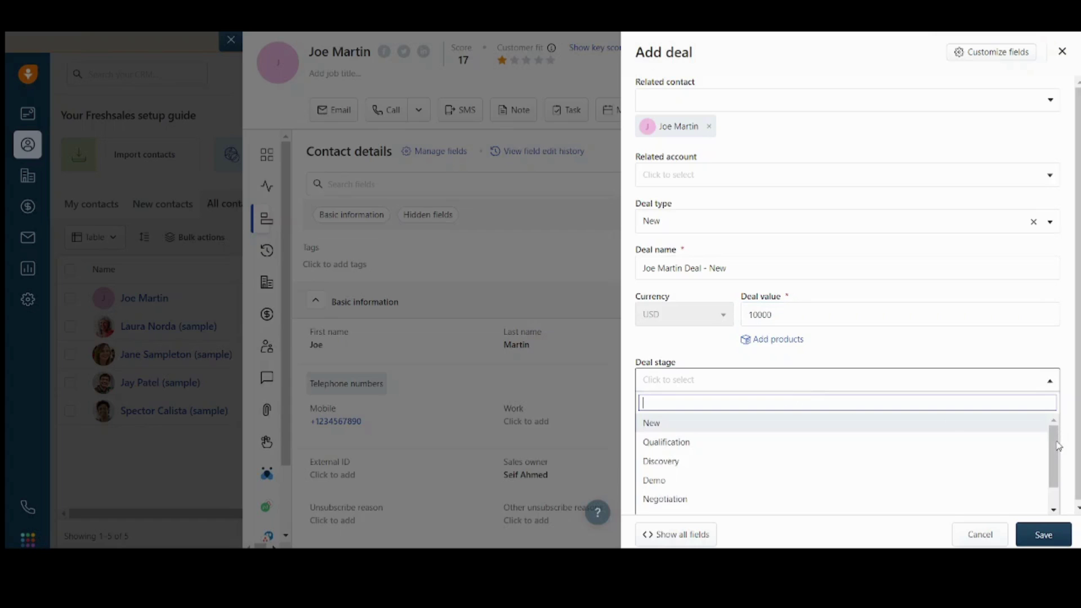
{"action": "left_click_drag", "start_coordinate": [1059, 446], "coordinate": [1069, 493]}
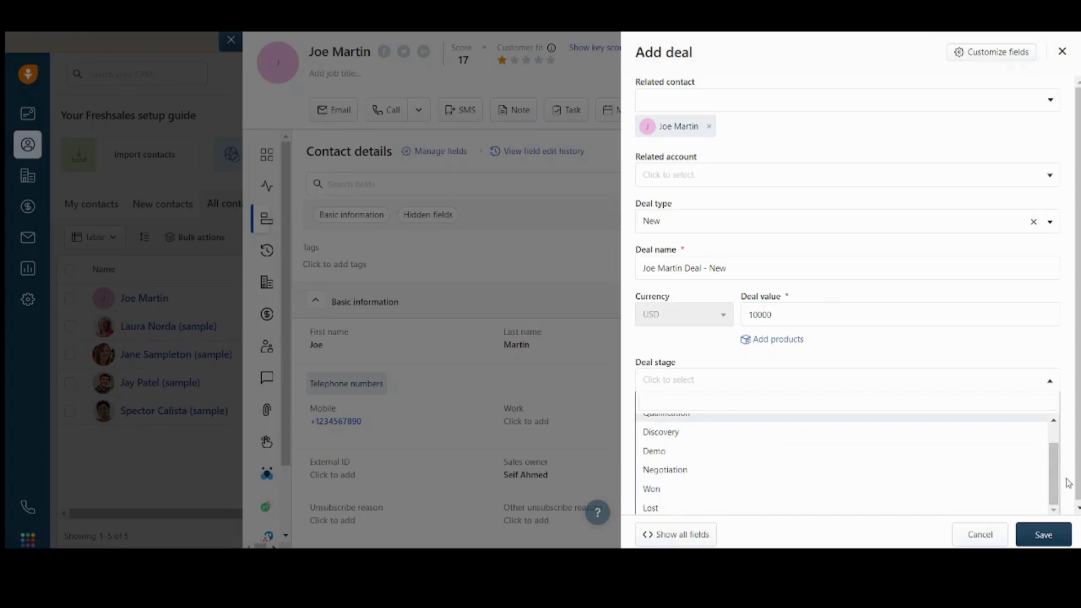
{"action": "left_click_drag", "start_coordinate": [1059, 478], "coordinate": [1053, 442]}
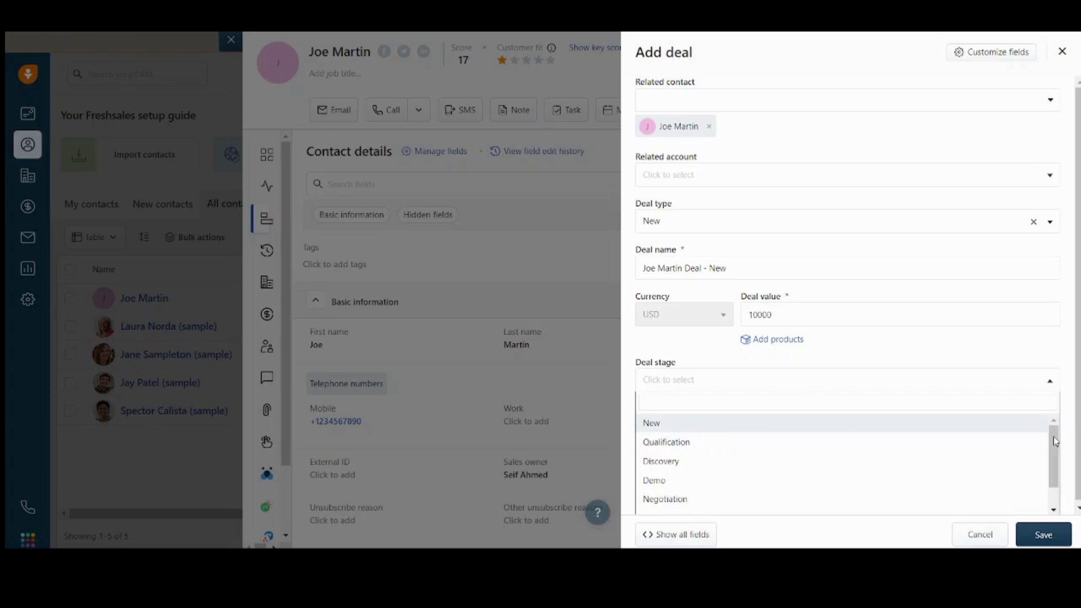
{"action": "left_click_drag", "start_coordinate": [1054, 437], "coordinate": [1055, 461]}
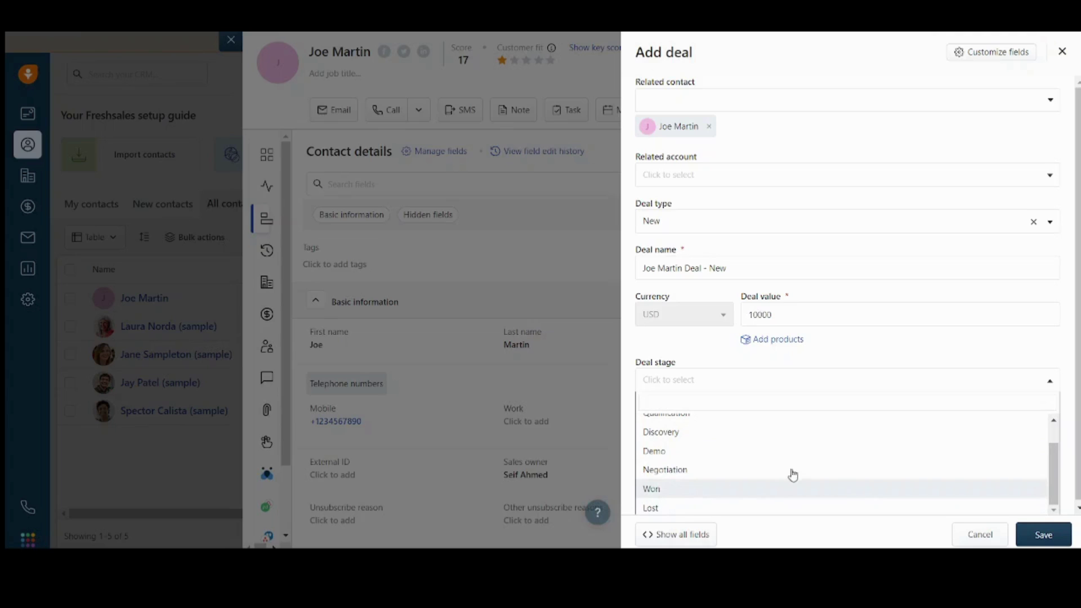
{"action": "scroll", "coordinate": [1056, 478], "scroll_direction": "up", "scroll_amount": 2}
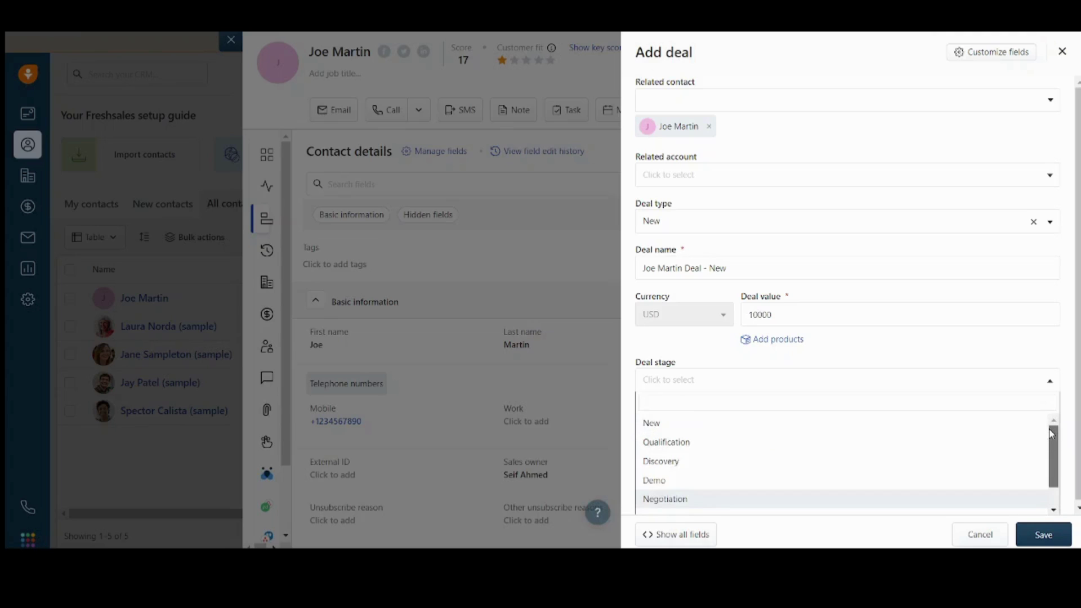
{"action": "left_click", "coordinate": [740, 424]}
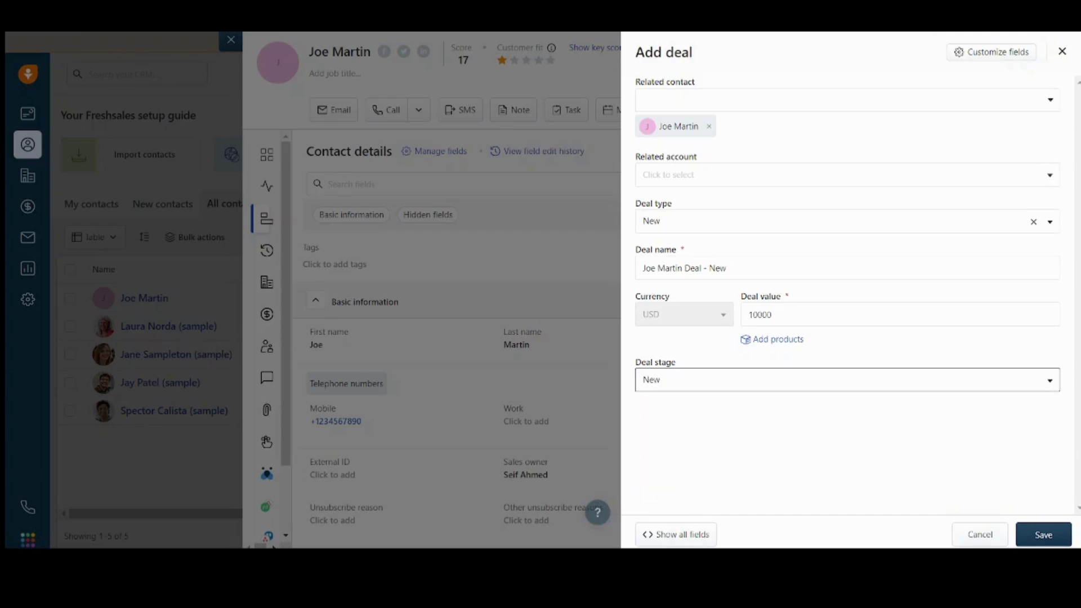
{"action": "left_click", "coordinate": [1041, 538]}
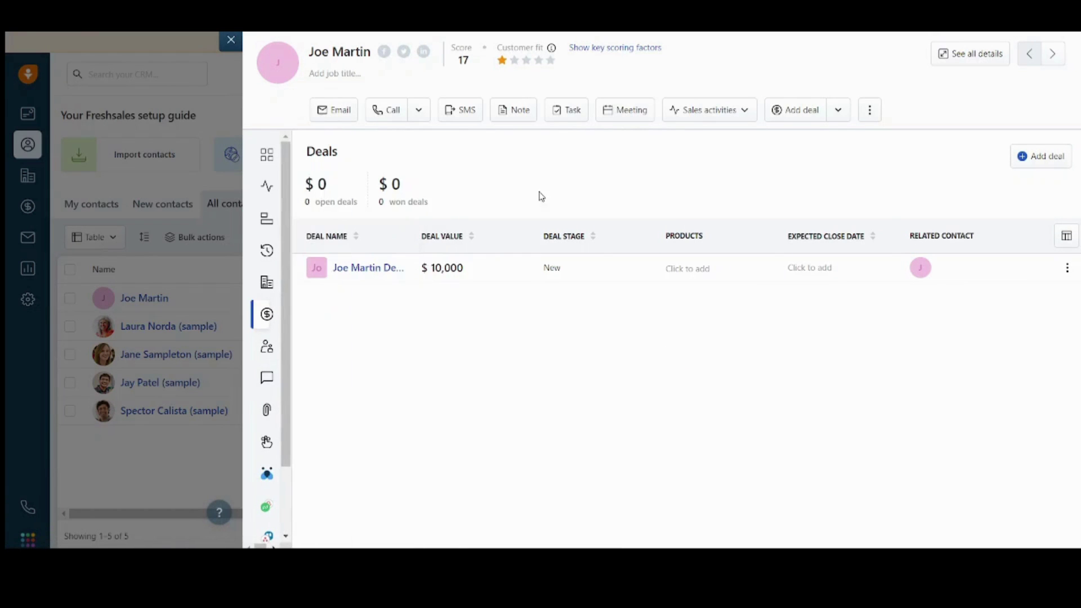
{"action": "mouse_move", "coordinate": [269, 155]}
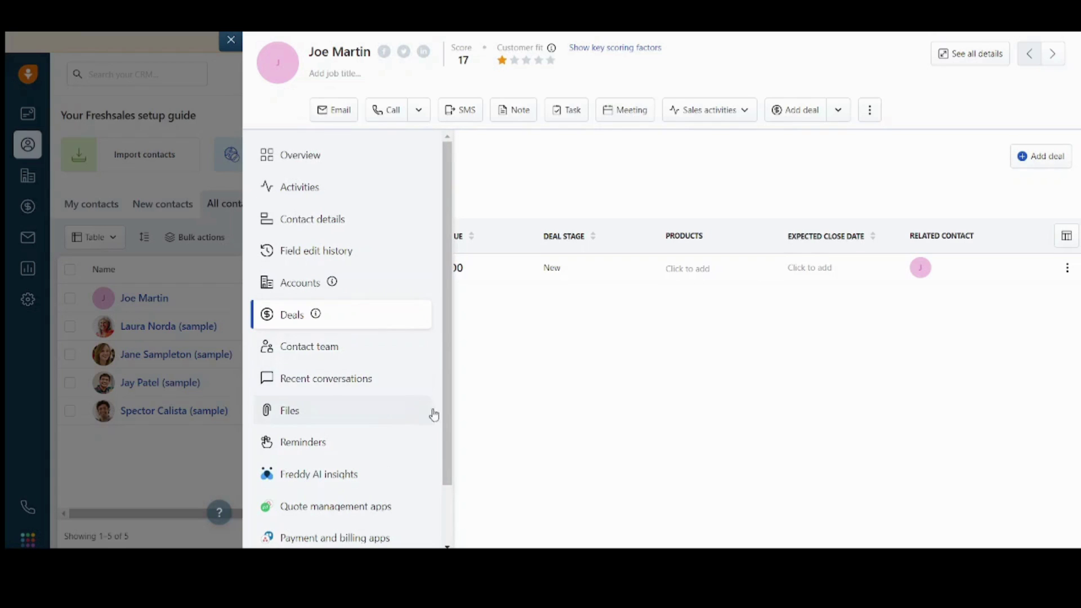
{"action": "left_click_drag", "start_coordinate": [447, 423], "coordinate": [467, 534]}
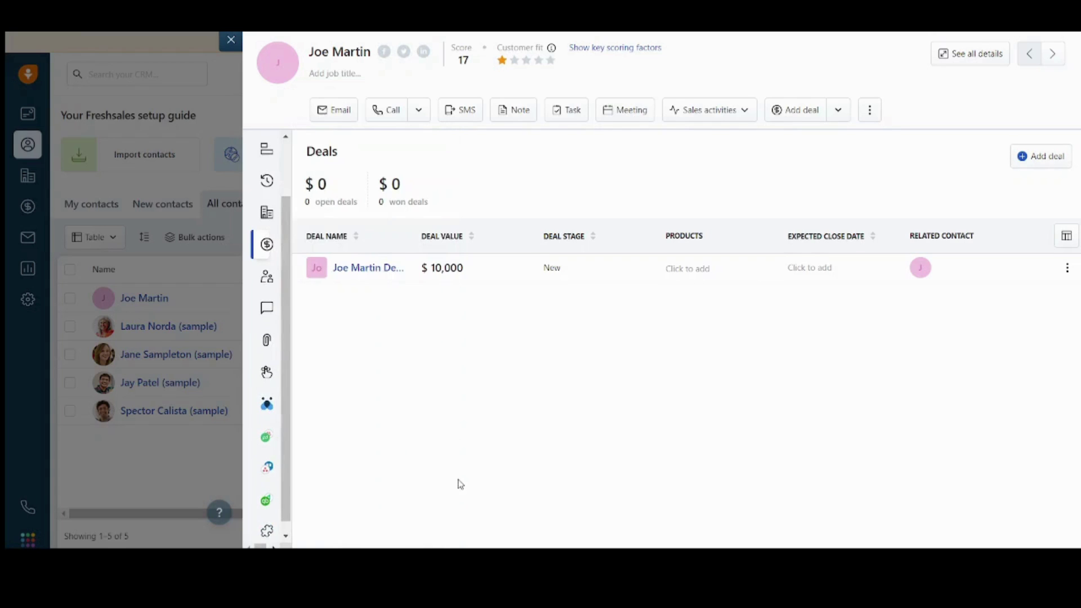
{"action": "mouse_move", "coordinate": [276, 221]}
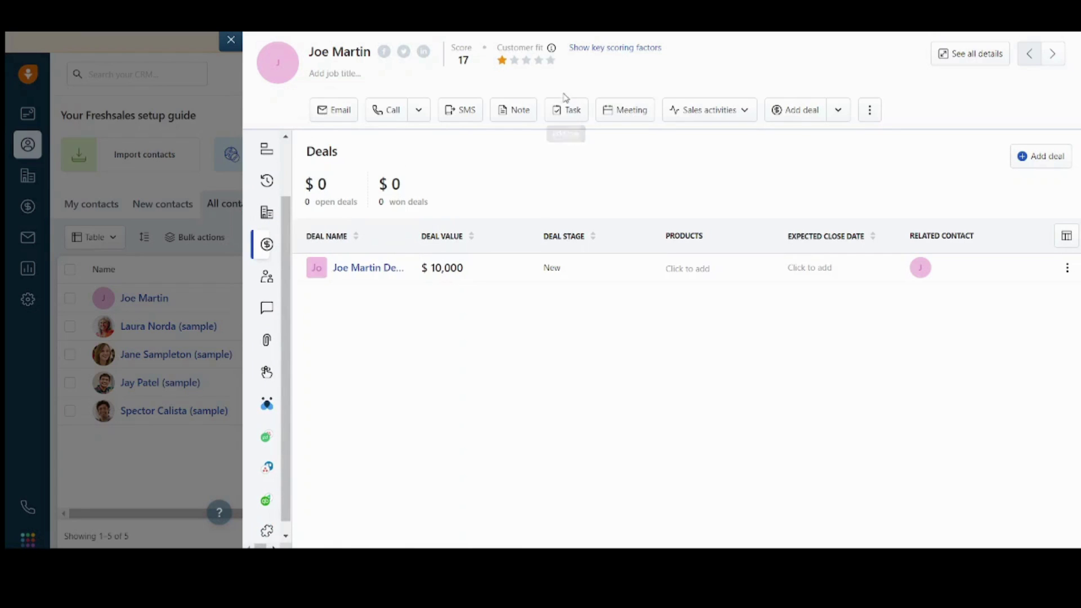
{"action": "mouse_move", "coordinate": [554, 48]}
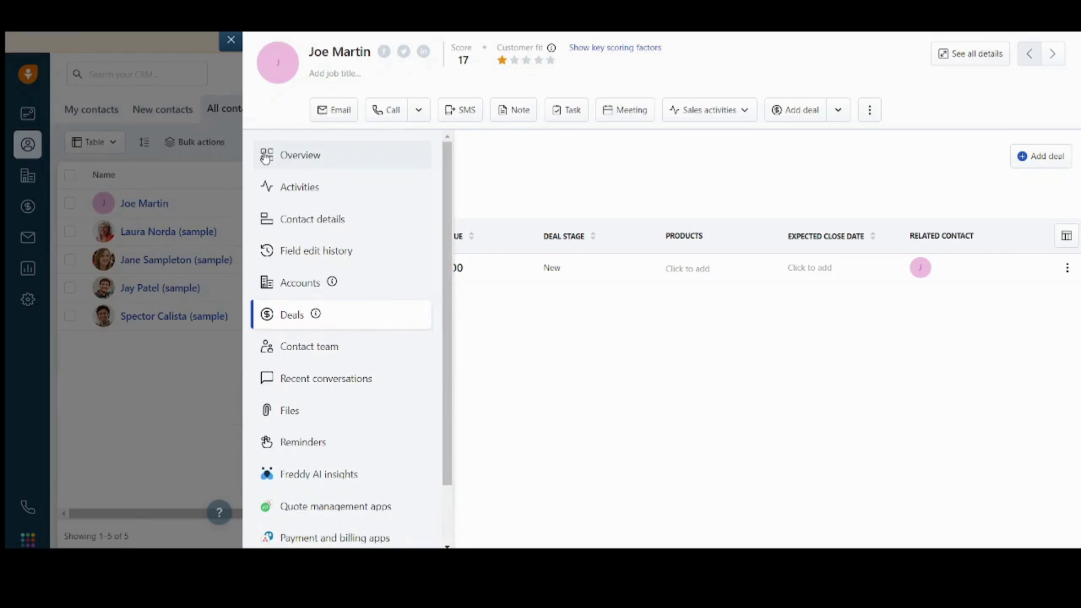
{"action": "left_click", "coordinate": [304, 167]}
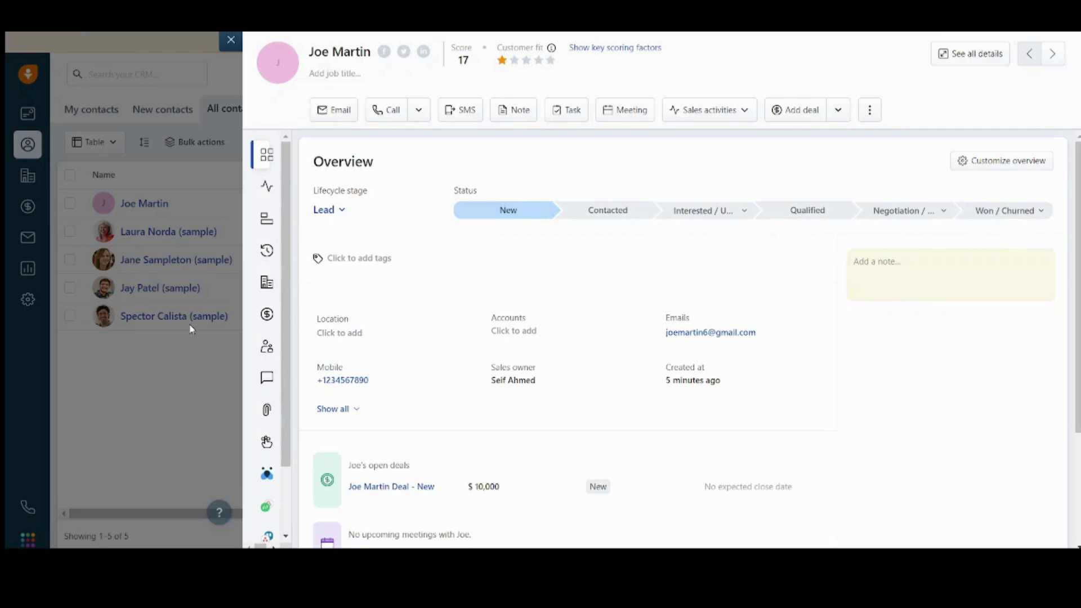
{"action": "left_click", "coordinate": [231, 40]}
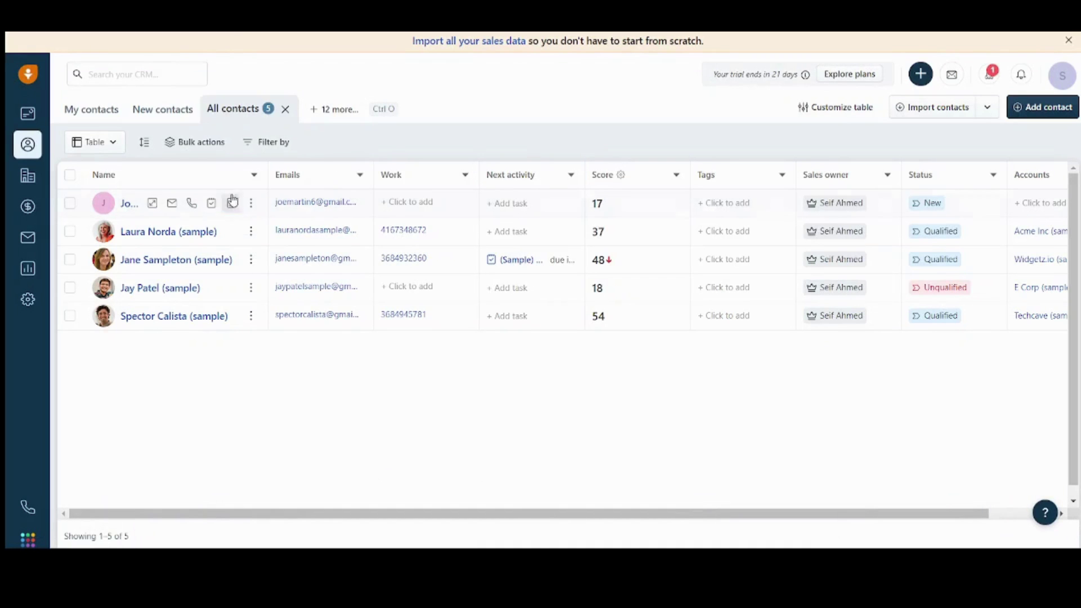
{"action": "left_click", "coordinate": [251, 205]}
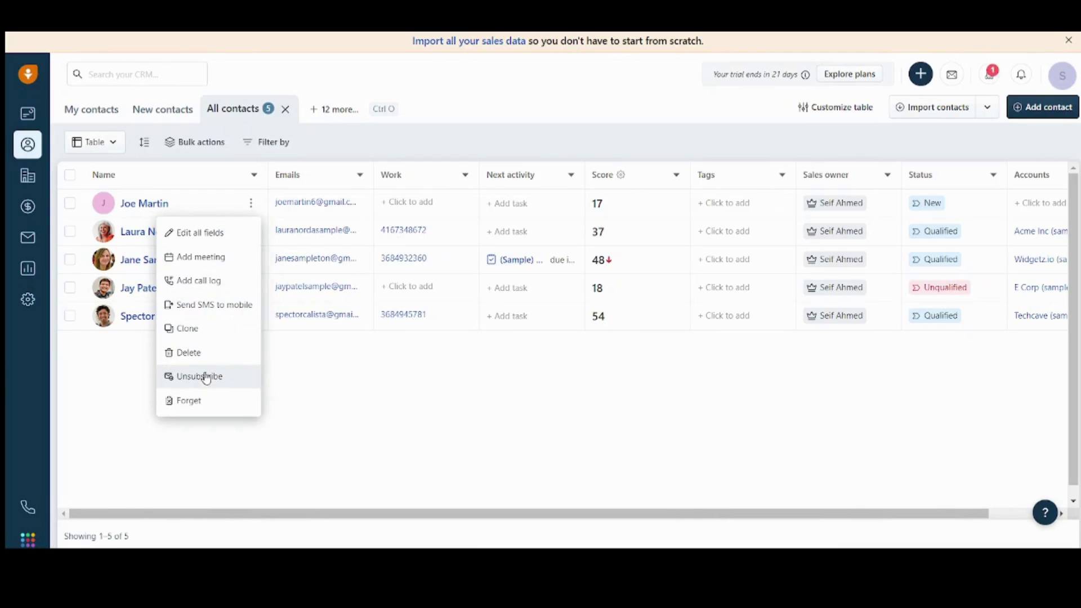
{"action": "left_click", "coordinate": [291, 401]}
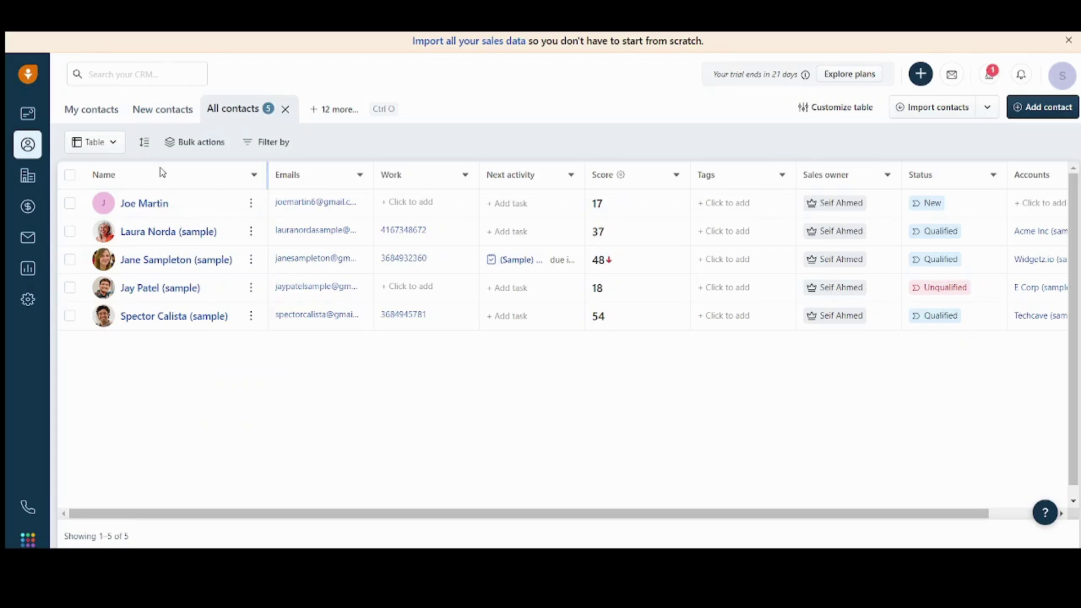
{"action": "mouse_move", "coordinate": [148, 204]}
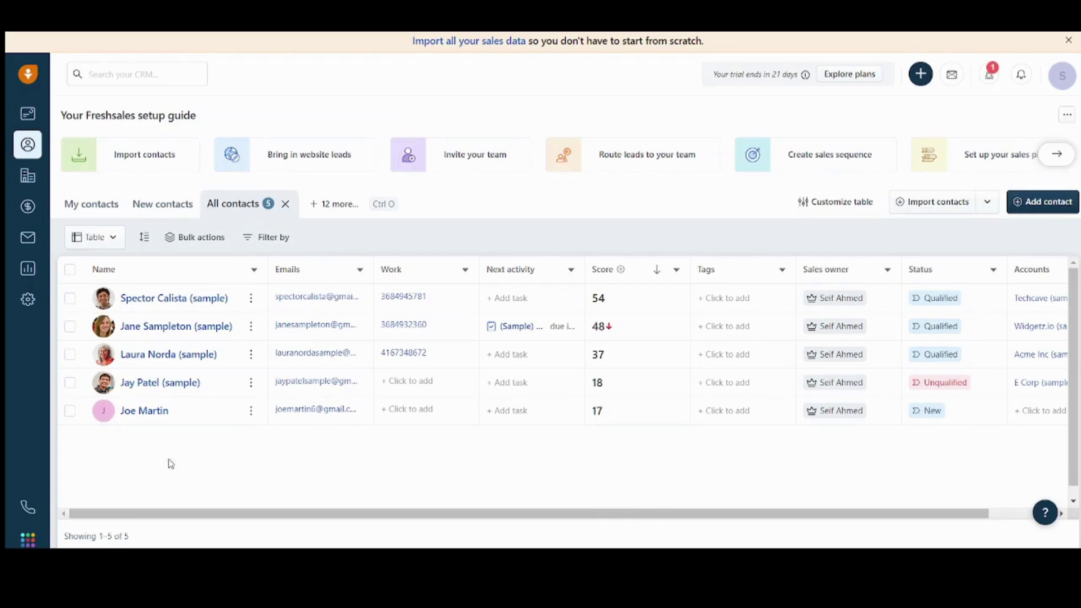
{"action": "left_click", "coordinate": [27, 206]}
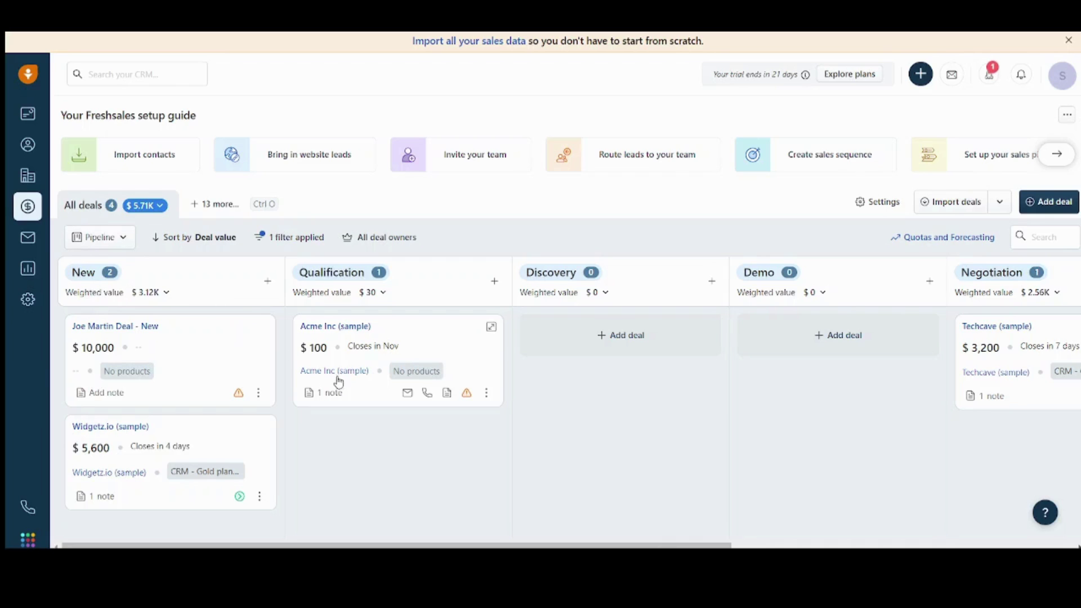
{"action": "left_click_drag", "start_coordinate": [263, 377], "coordinate": [166, 352]}
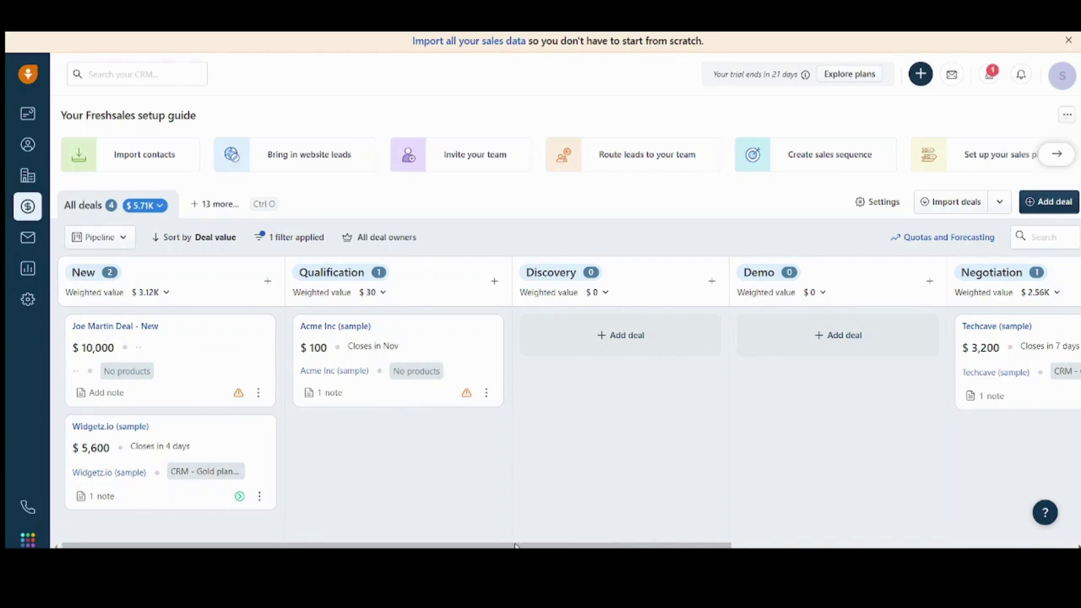
{"action": "left_click_drag", "start_coordinate": [507, 545], "coordinate": [256, 406]}
{"action": "left_click_drag", "start_coordinate": [408, 544], "coordinate": [895, 488]}
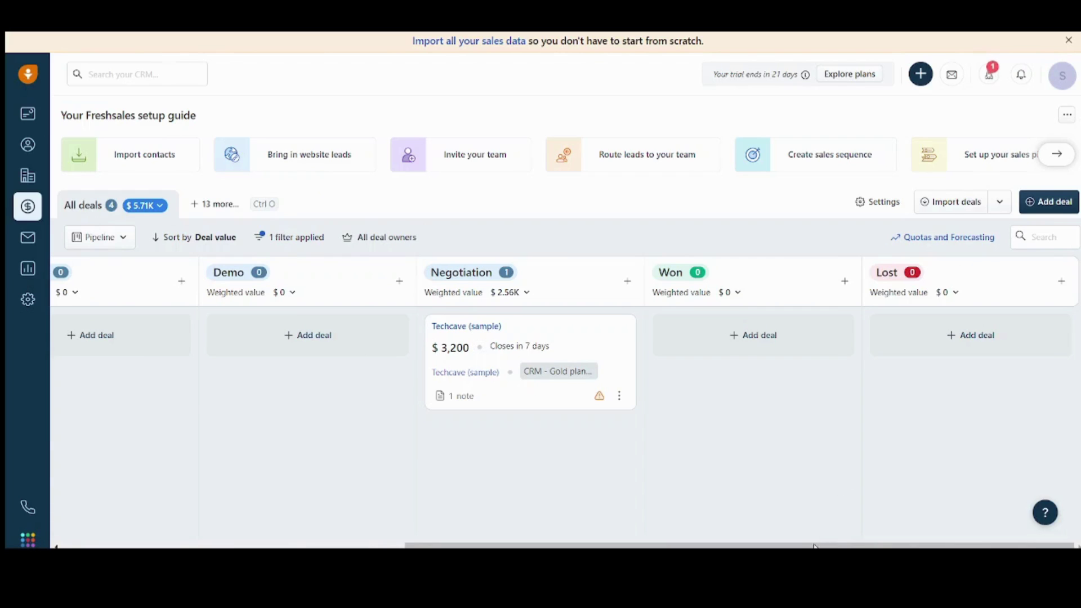
{"action": "left_click_drag", "start_coordinate": [821, 546], "coordinate": [477, 546]}
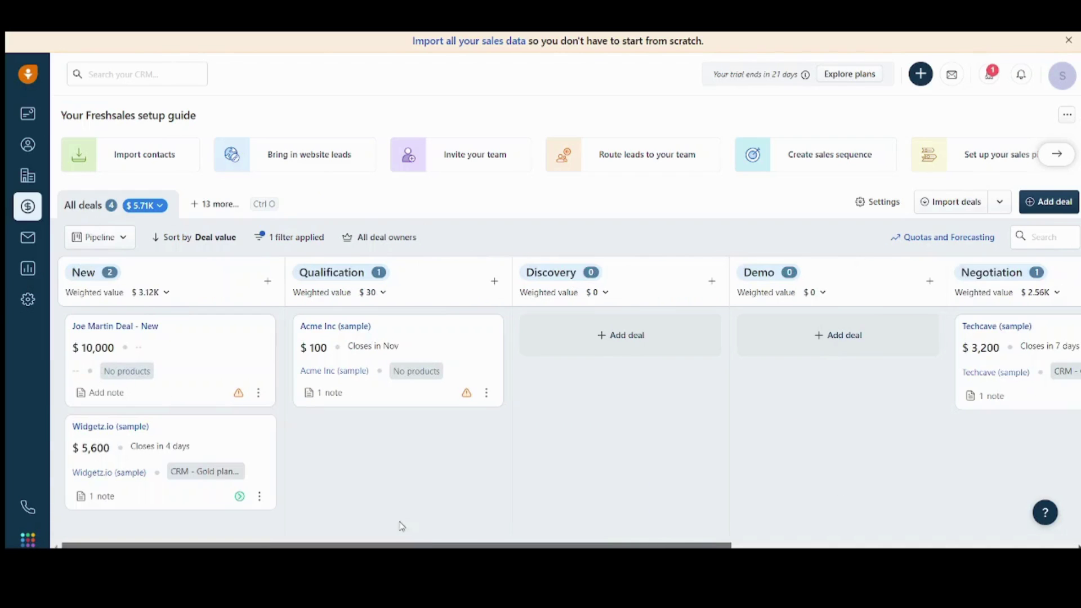
Step: Browse the email Conversations page
{"action": "left_click", "coordinate": [28, 238]}
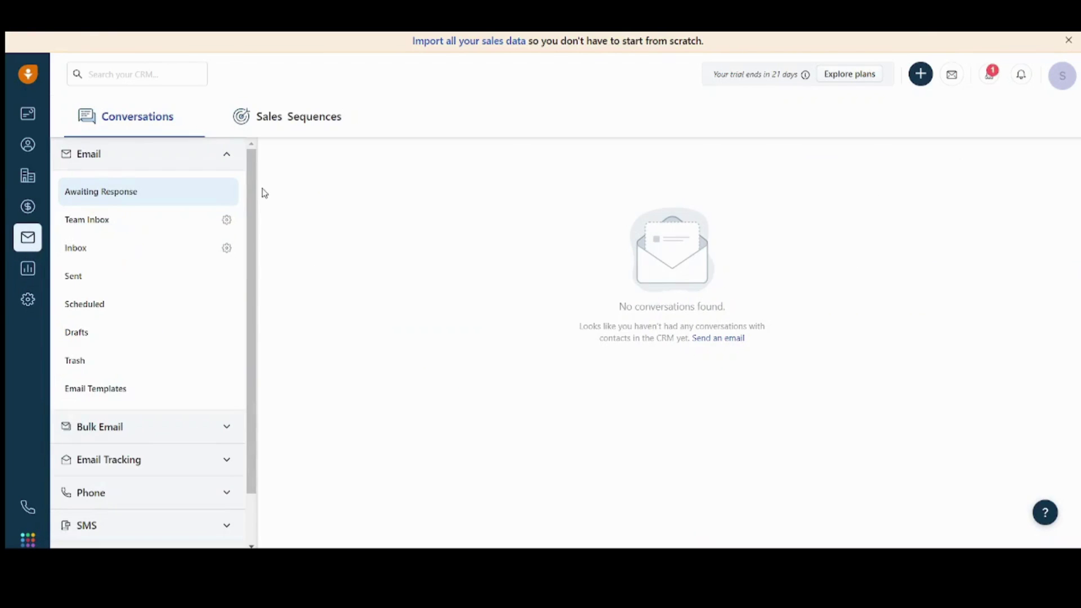
{"action": "scroll", "coordinate": [256, 214], "scroll_direction": "down", "scroll_amount": 2}
{"action": "scroll", "coordinate": [251, 157], "scroll_direction": "up", "scroll_amount": 2}
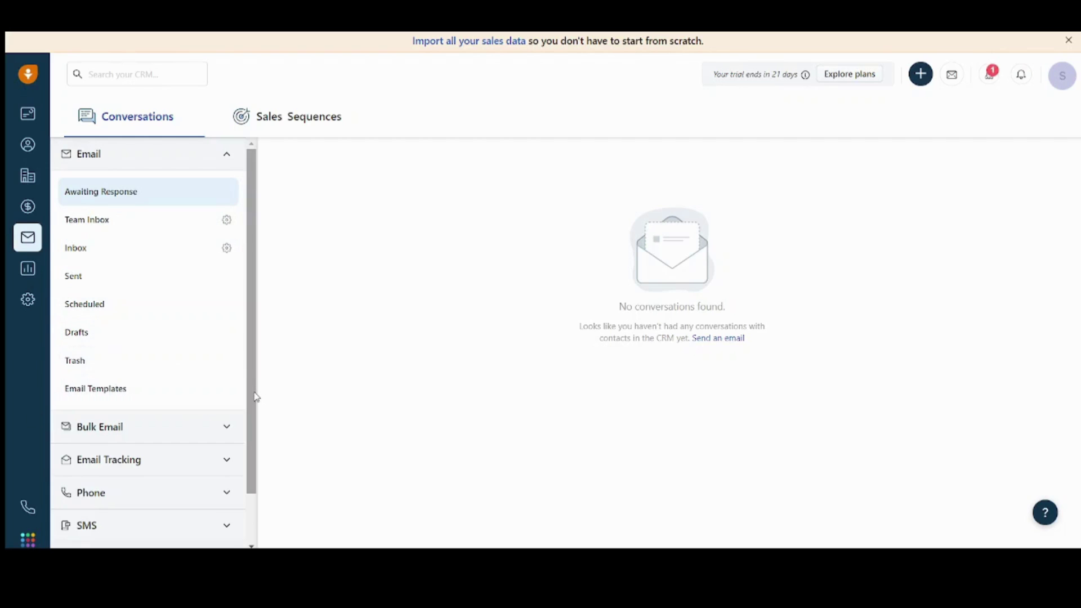
{"action": "left_click_drag", "start_coordinate": [254, 398], "coordinate": [257, 465]}
{"action": "scroll", "coordinate": [224, 241], "scroll_direction": "up", "scroll_amount": 3}
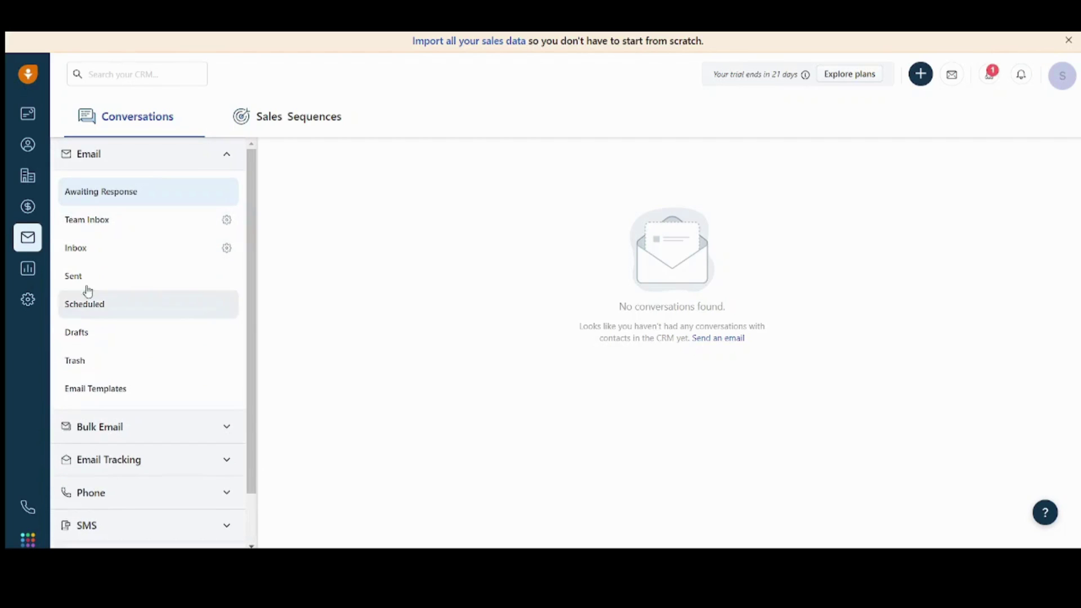
Step: Go to Analytics, skip the welcome introduction, and create a New Report
{"action": "left_click", "coordinate": [26, 278]}
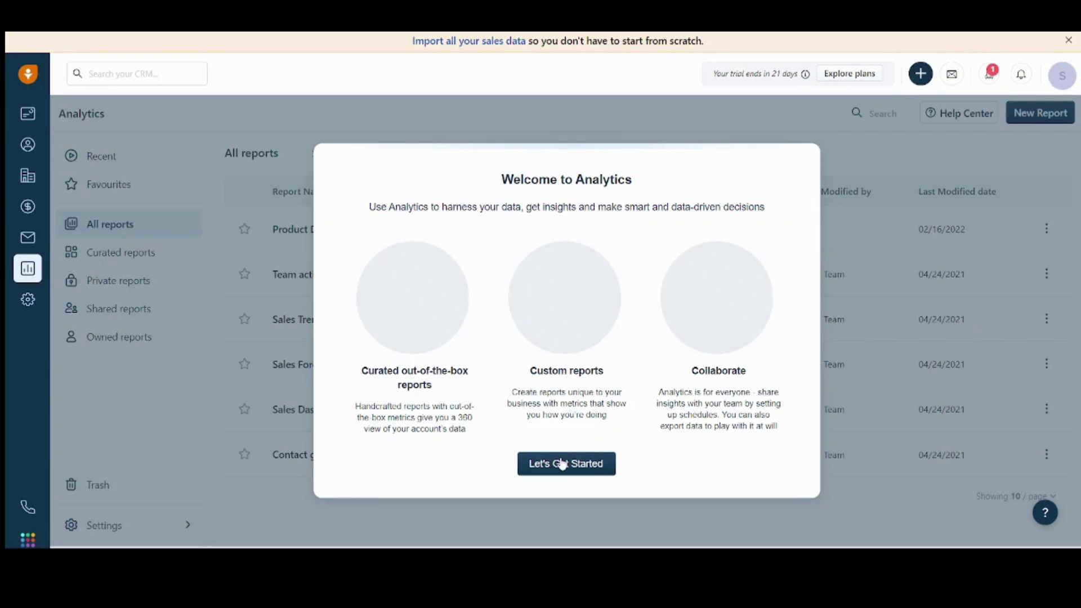
{"action": "left_click", "coordinate": [560, 461]}
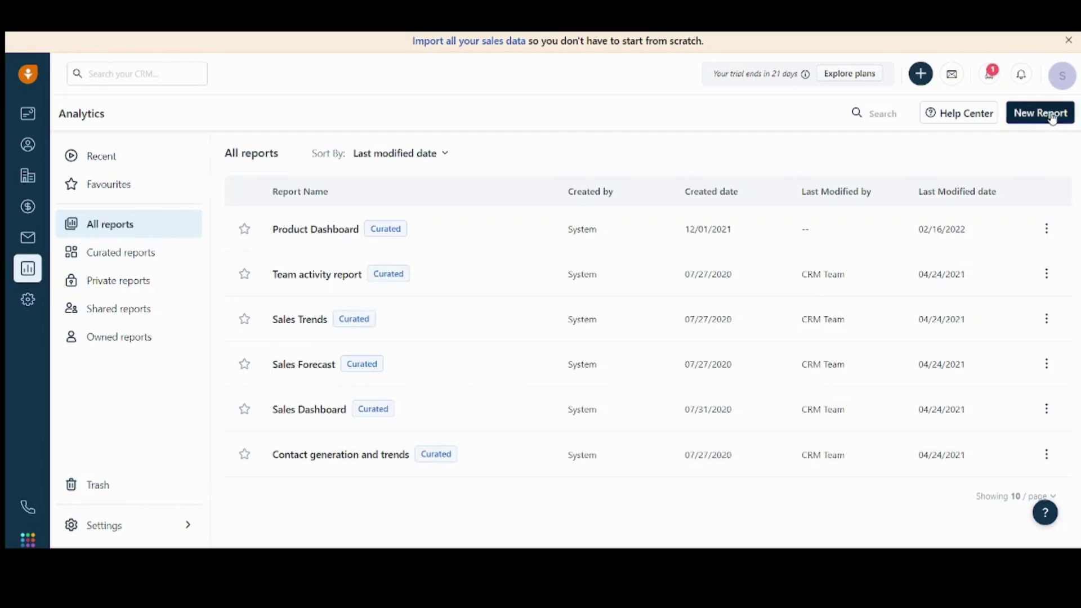
{"action": "left_click", "coordinate": [1058, 114]}
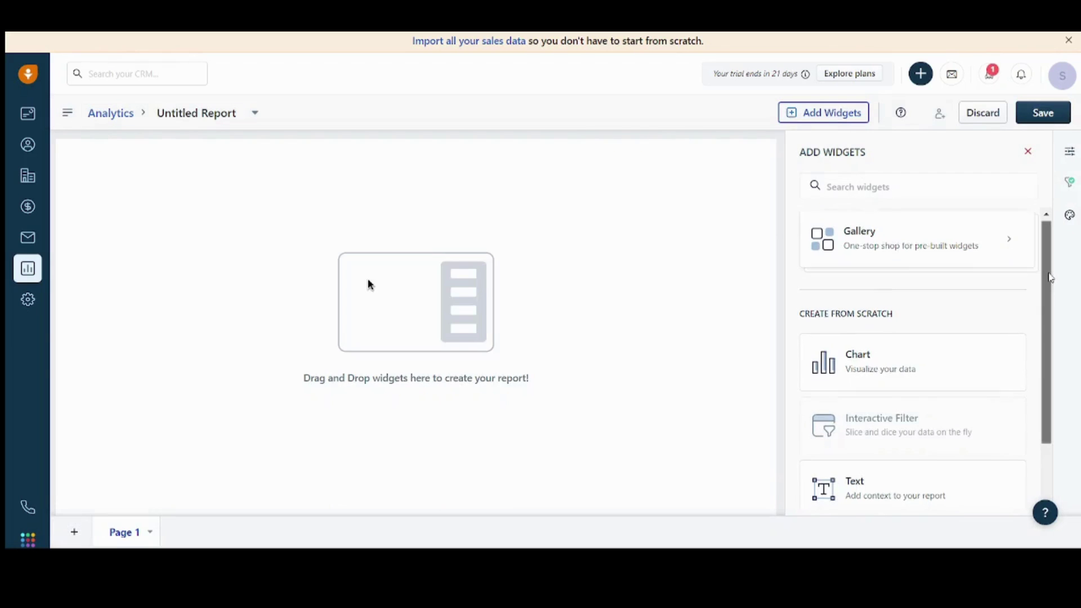
Step: Place a Chart Widget on the Untitled Report canvas
{"action": "left_click_drag", "start_coordinate": [1051, 276], "coordinate": [1051, 287]}
{"action": "scroll", "coordinate": [1046, 258], "scroll_direction": "up", "scroll_amount": 1}
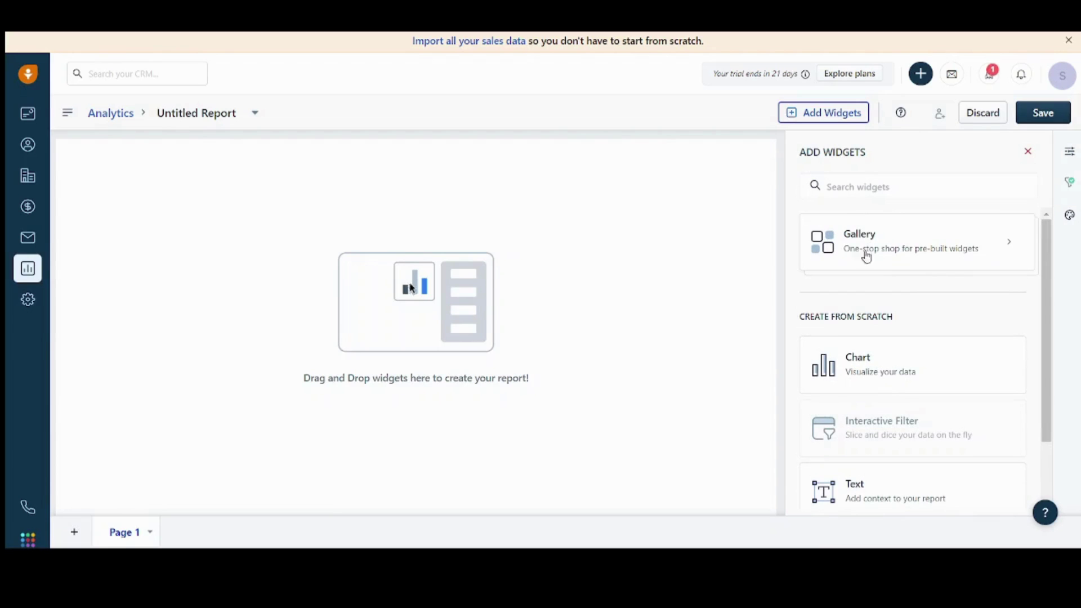
{"action": "left_click_drag", "start_coordinate": [1047, 331], "coordinate": [1056, 352]}
{"action": "scroll", "coordinate": [1056, 352], "scroll_direction": "down", "scroll_amount": 1}
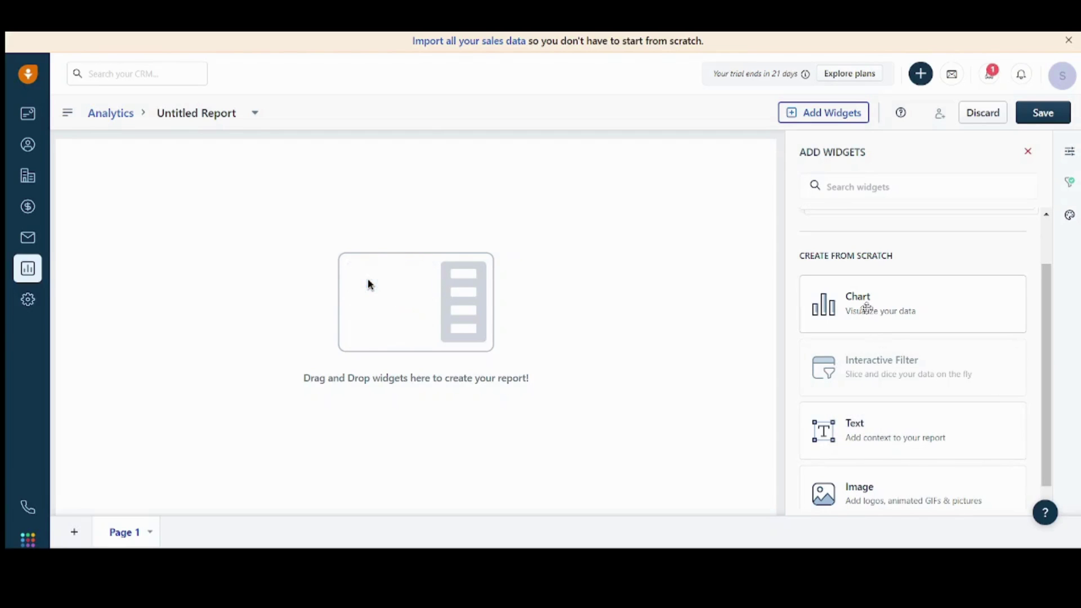
{"action": "left_click_drag", "start_coordinate": [867, 307], "coordinate": [208, 225]}
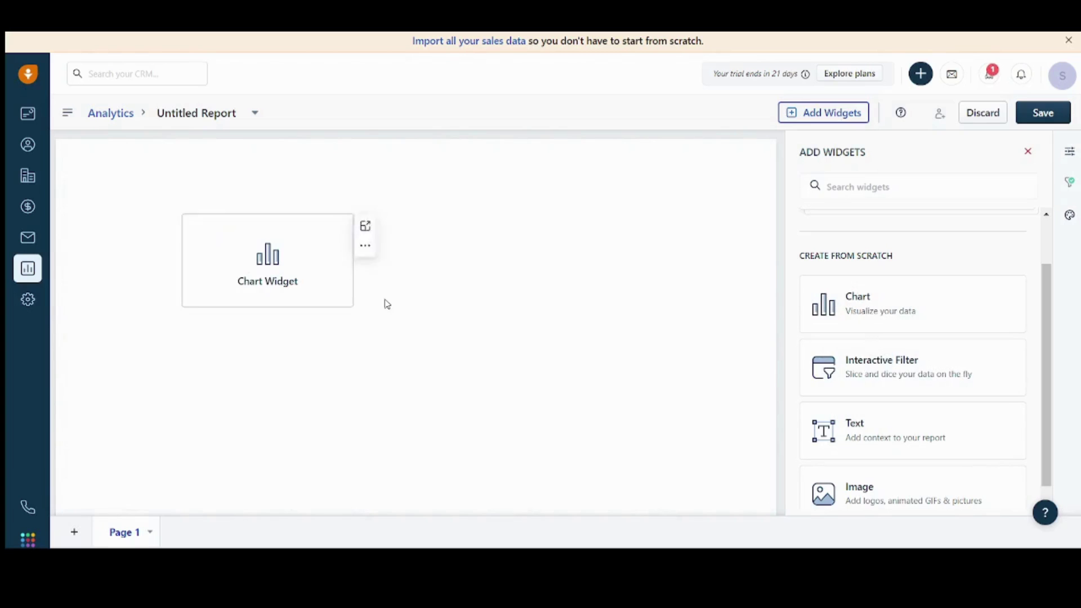
Step: Expand the chart widget, add a metric, then close Chart Configuration without configuring it
{"action": "left_click", "coordinate": [306, 252]}
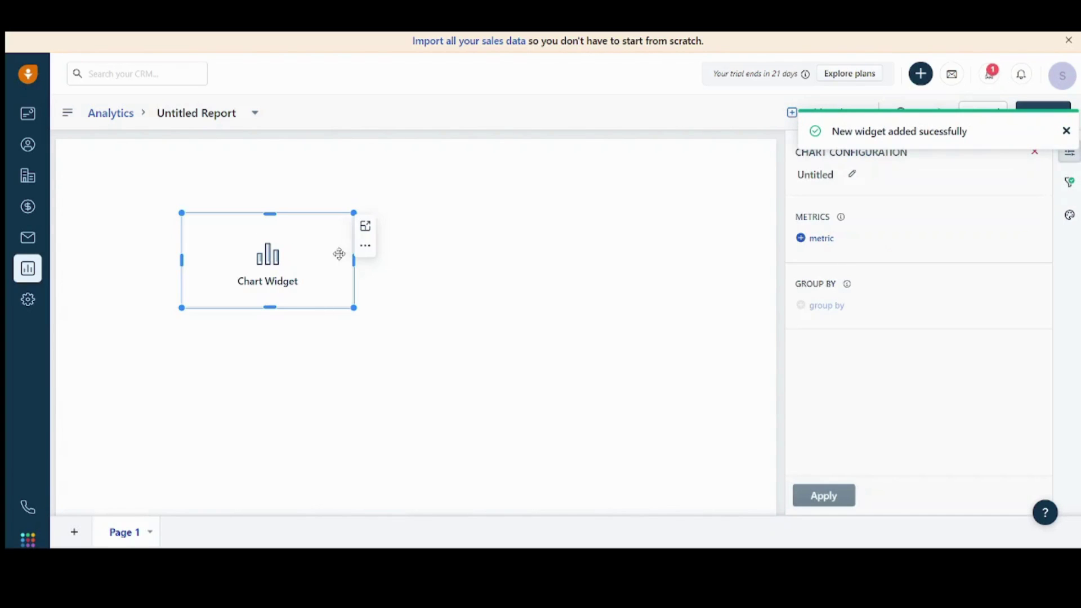
{"action": "left_click", "coordinate": [365, 248]}
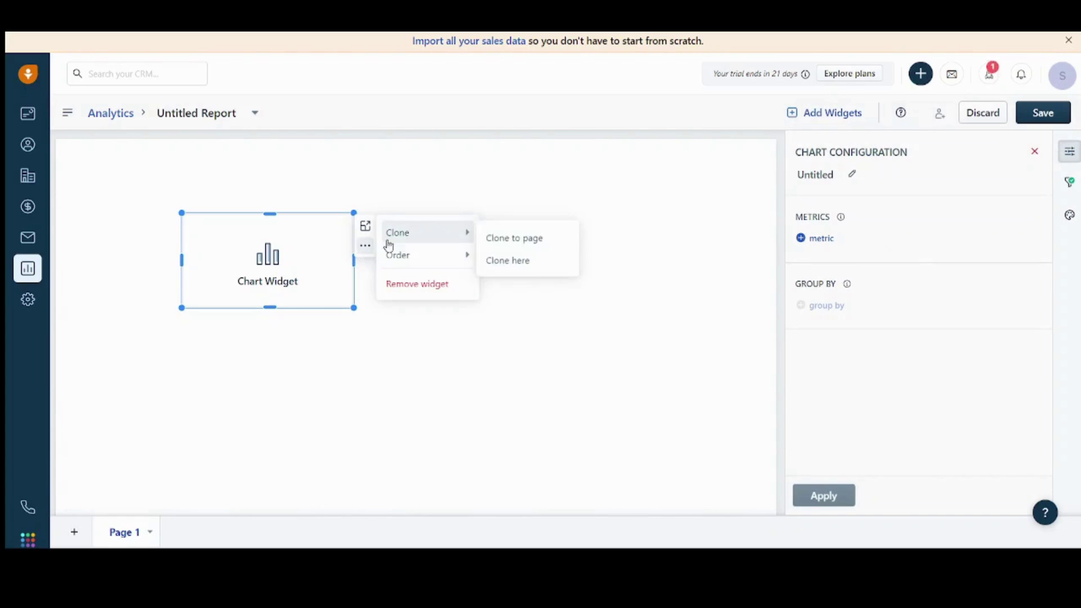
{"action": "left_click", "coordinate": [365, 232]}
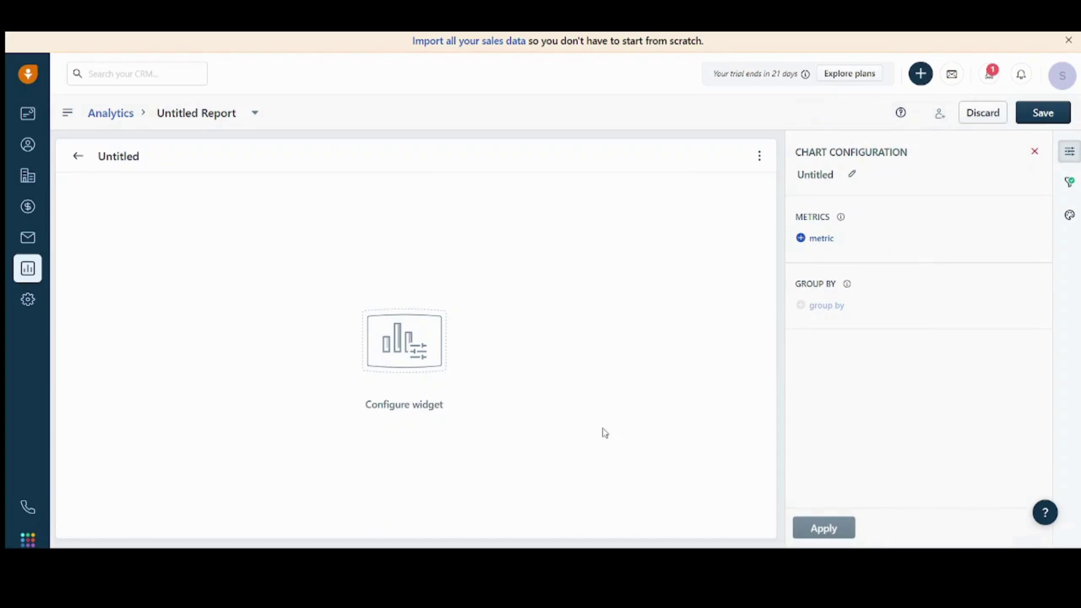
{"action": "left_click", "coordinate": [818, 238]}
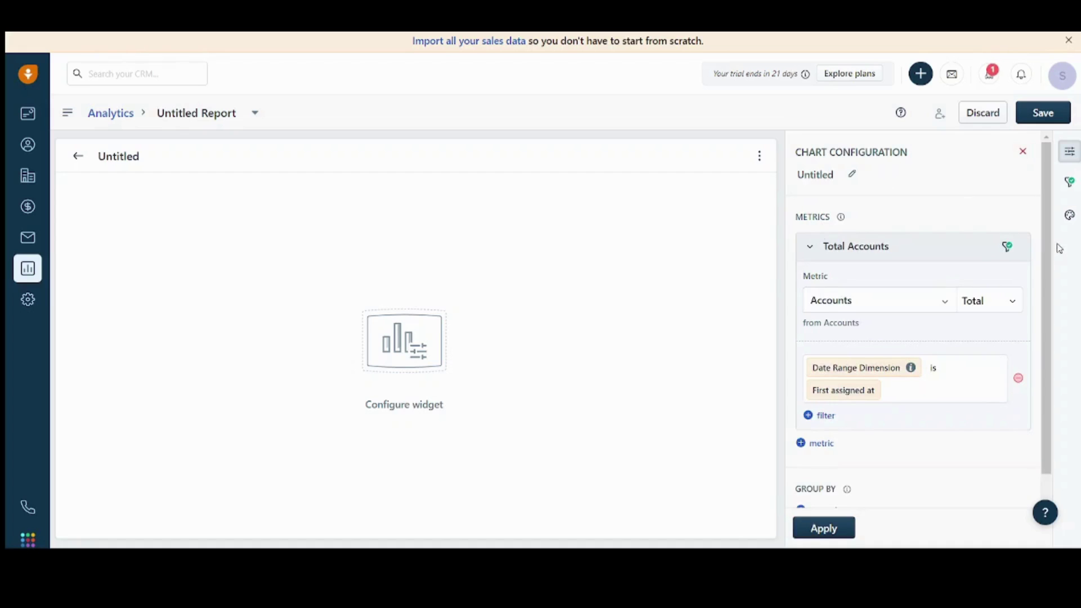
{"action": "scroll", "coordinate": [1045, 282], "scroll_direction": "down", "scroll_amount": 1}
{"action": "scroll", "coordinate": [1031, 206], "scroll_direction": "up", "scroll_amount": 1}
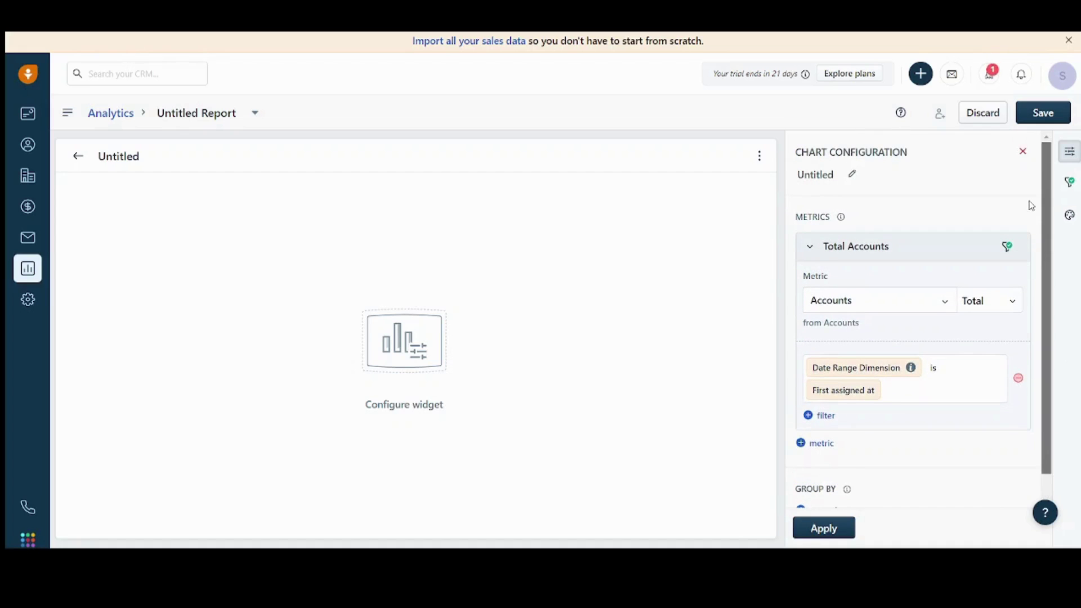
{"action": "left_click", "coordinate": [1024, 151]}
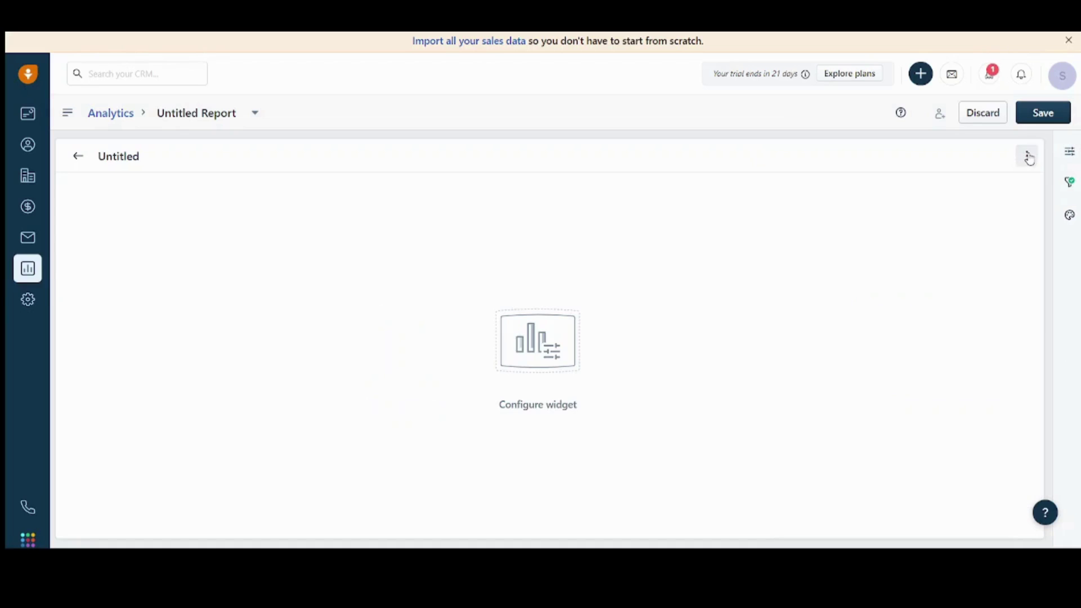
Step: Open Admin Settings and look through Communication Channels and CRM Modules and Automation
{"action": "left_click", "coordinate": [29, 300]}
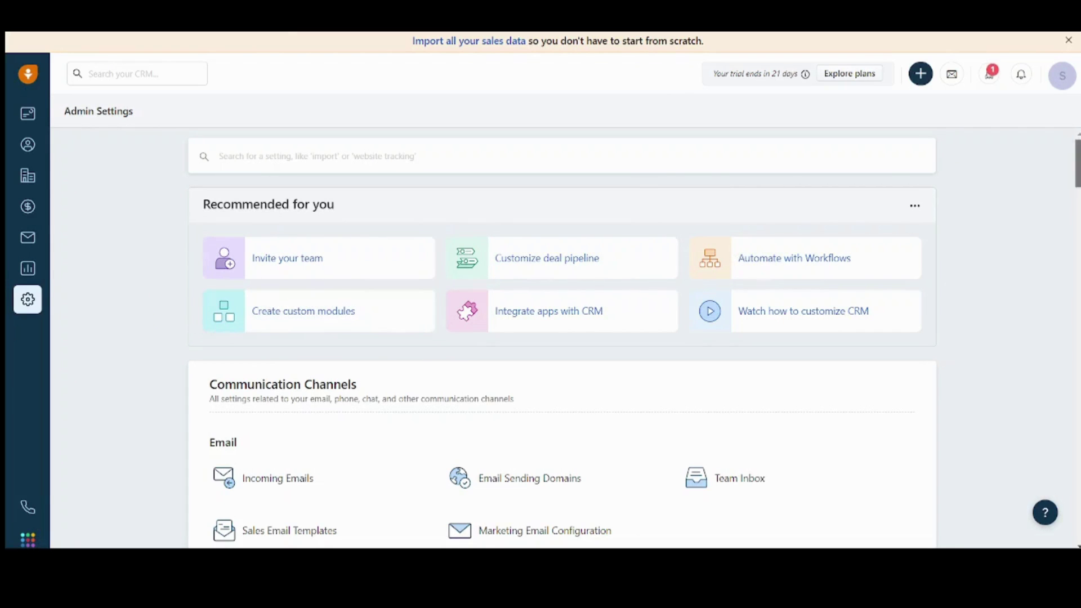
{"action": "scroll", "coordinate": [562, 338], "scroll_direction": "down", "scroll_amount": 4}
{"action": "scroll", "coordinate": [562, 338], "scroll_direction": "down", "scroll_amount": 1}
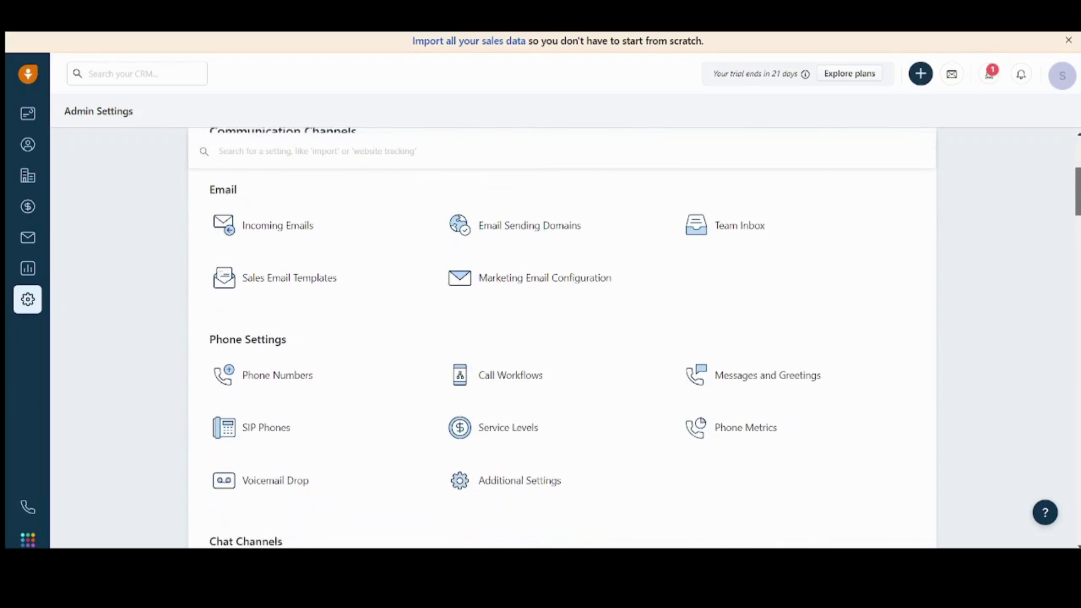
{"action": "scroll", "coordinate": [562, 338], "scroll_direction": "up", "scroll_amount": 3}
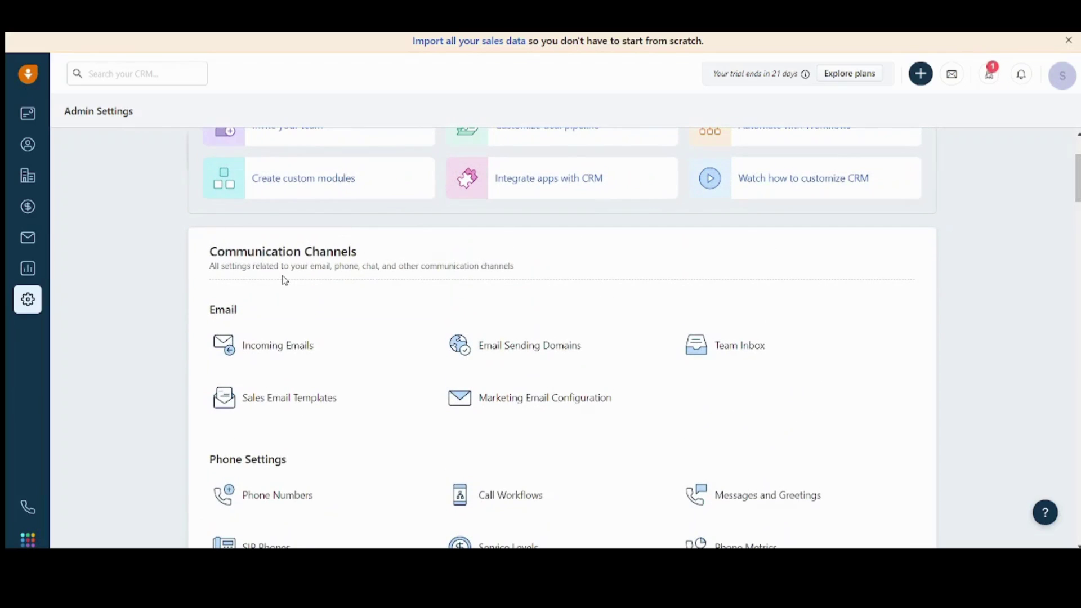
{"action": "scroll", "coordinate": [562, 338], "scroll_direction": "down", "scroll_amount": 4}
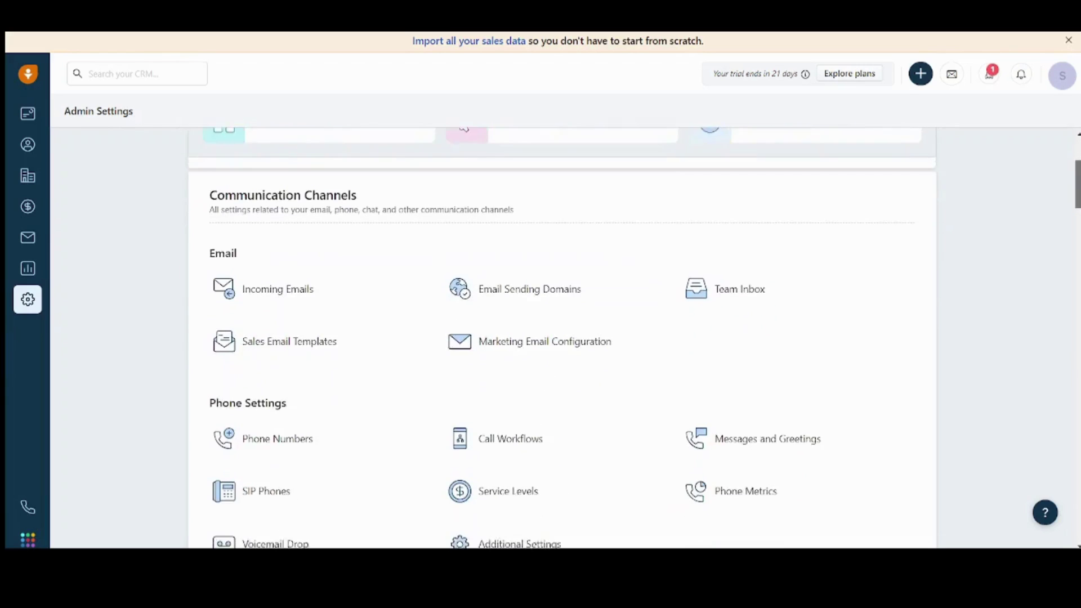
{"action": "scroll", "coordinate": [562, 338], "scroll_direction": "down", "scroll_amount": 8}
{"action": "scroll", "coordinate": [562, 338], "scroll_direction": "down", "scroll_amount": 12}
{"action": "left_click_drag", "start_coordinate": [1077, 332], "coordinate": [82, 99]}
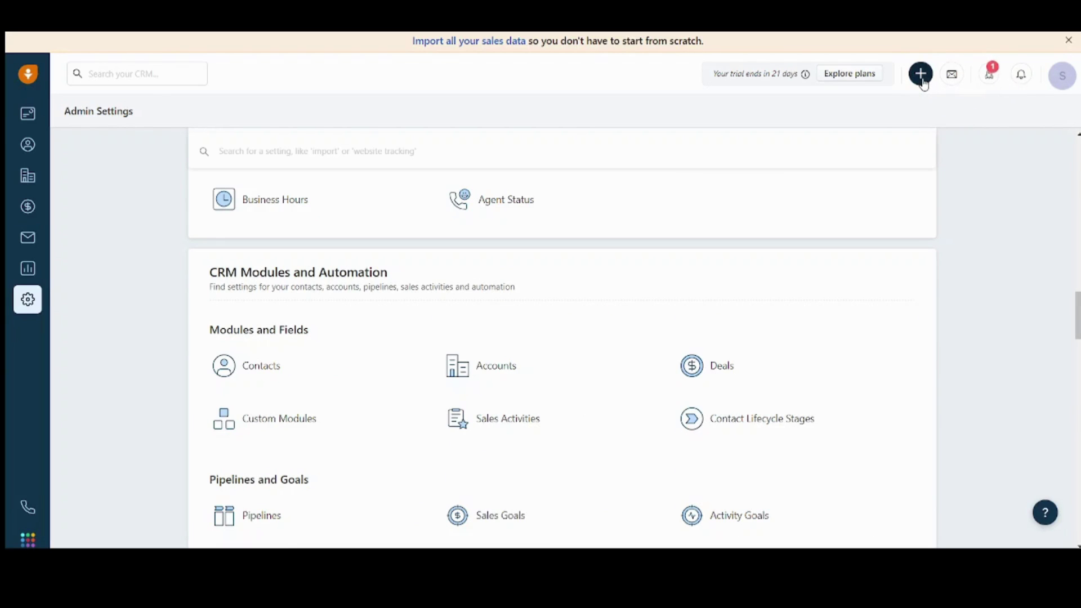
{"action": "left_click", "coordinate": [922, 77]}
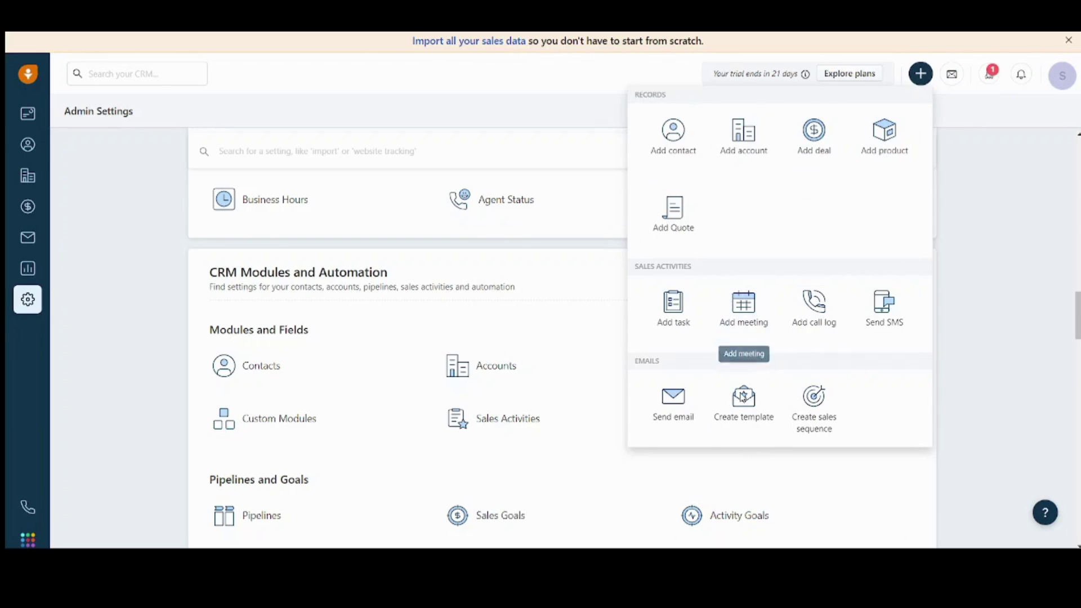
{"action": "left_click", "coordinate": [749, 331]}
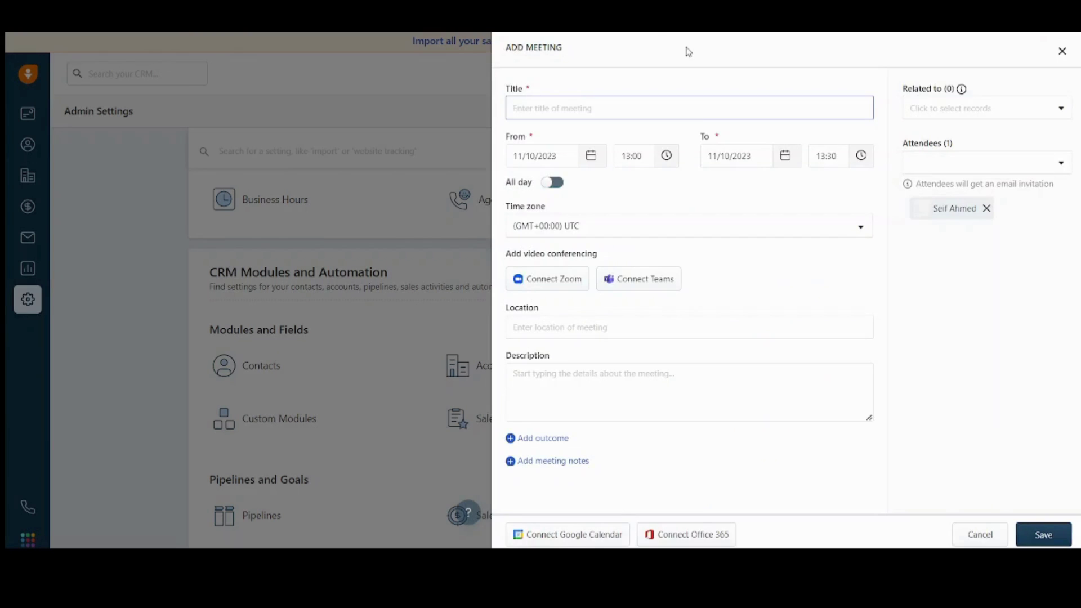
{"action": "left_click", "coordinate": [523, 112]}
{"action": "left_click", "coordinate": [584, 326]}
{"action": "left_click", "coordinate": [610, 400]}
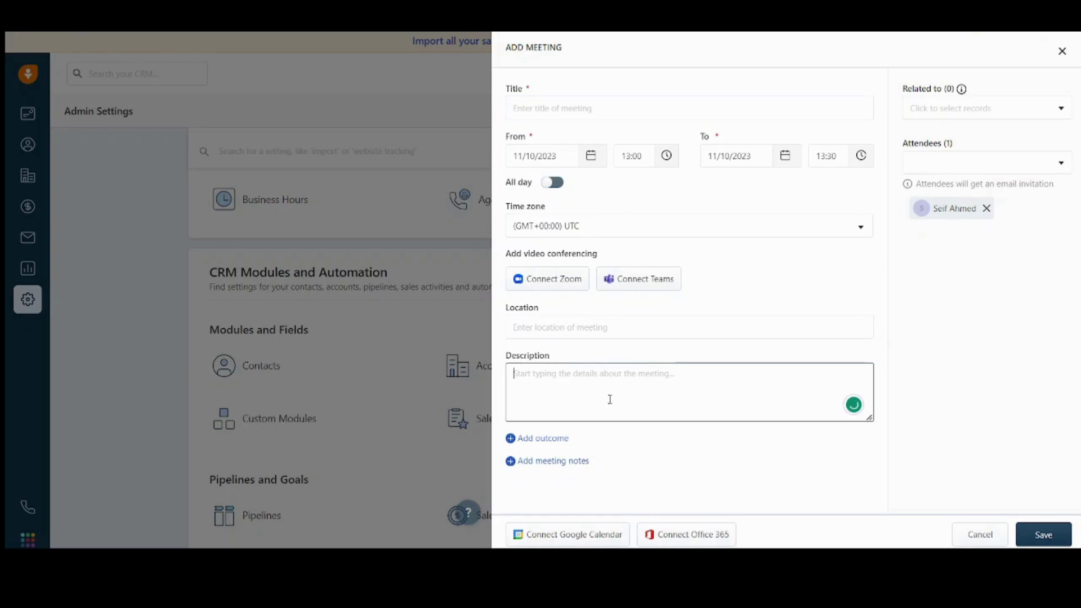
{"action": "left_click", "coordinate": [947, 107]}
{"action": "left_click", "coordinate": [1058, 107]}
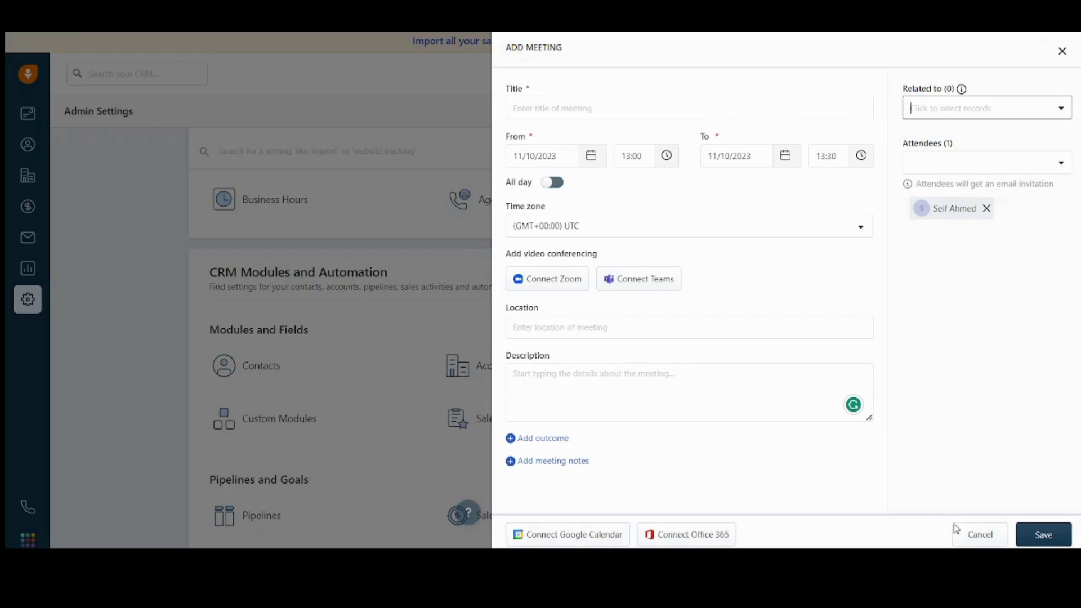
{"action": "left_click", "coordinate": [965, 539]}
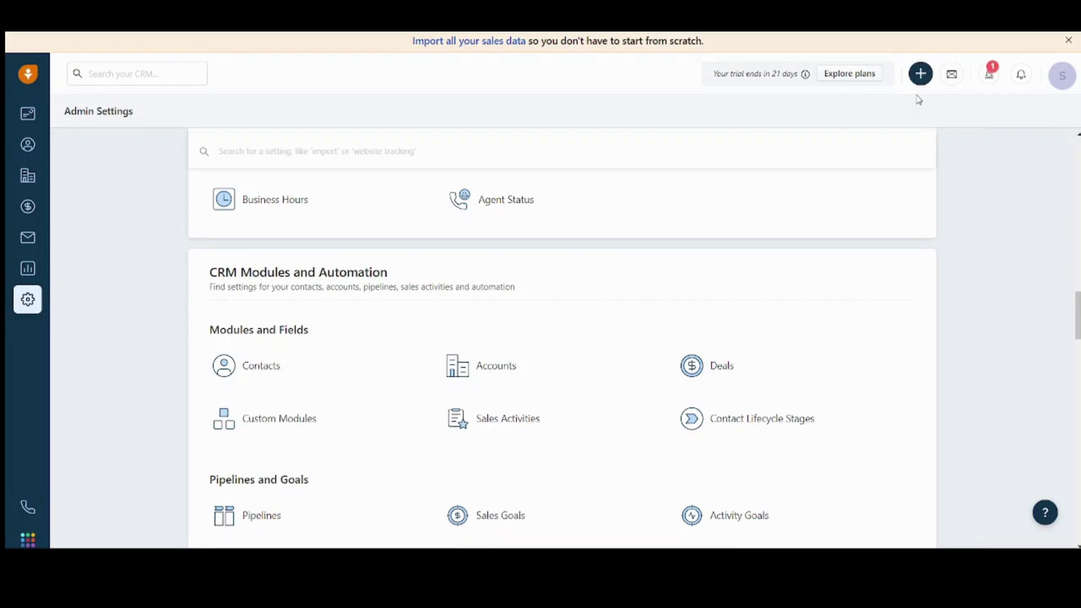
Step: Create a new email template from the + menu and name it Tutorial
{"action": "left_click", "coordinate": [921, 74]}
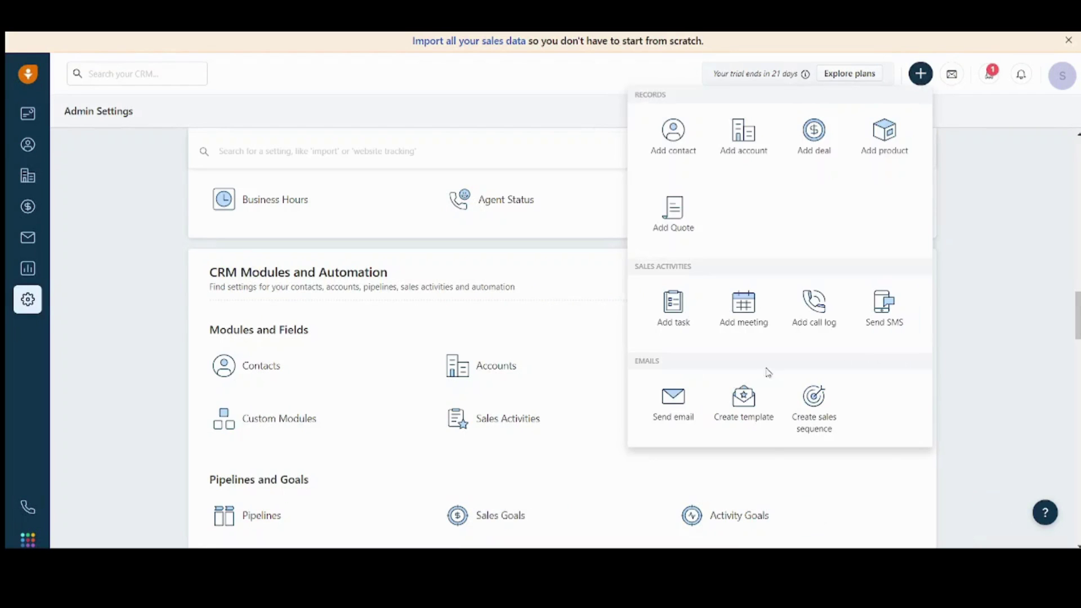
{"action": "left_click", "coordinate": [743, 397]}
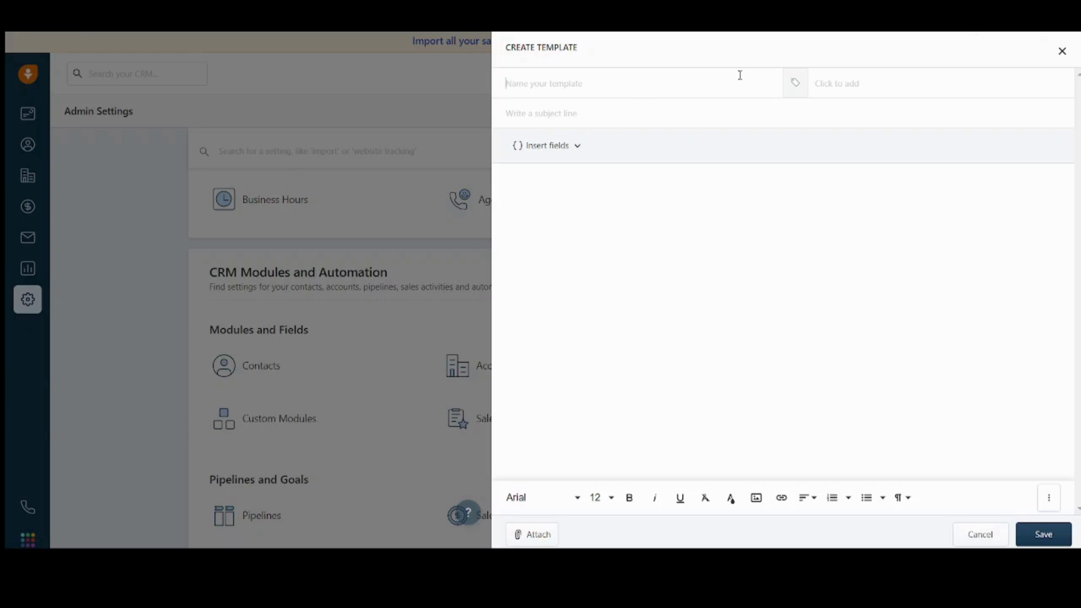
{"action": "type", "text": "a"}
{"action": "key", "text": "BackSpace"}
{"action": "type", "text": "a"}
{"action": "key", "text": "BackSpace"}
{"action": "key", "text": "BackSpace"}
{"action": "type", "text": "Tutori"}
{"action": "left_click", "coordinate": [885, 99]}
Step: Add subject Appointment, browse the insertable fields, and type the body starting 'Dear Lead'
{"action": "left_click", "coordinate": [543, 113]}
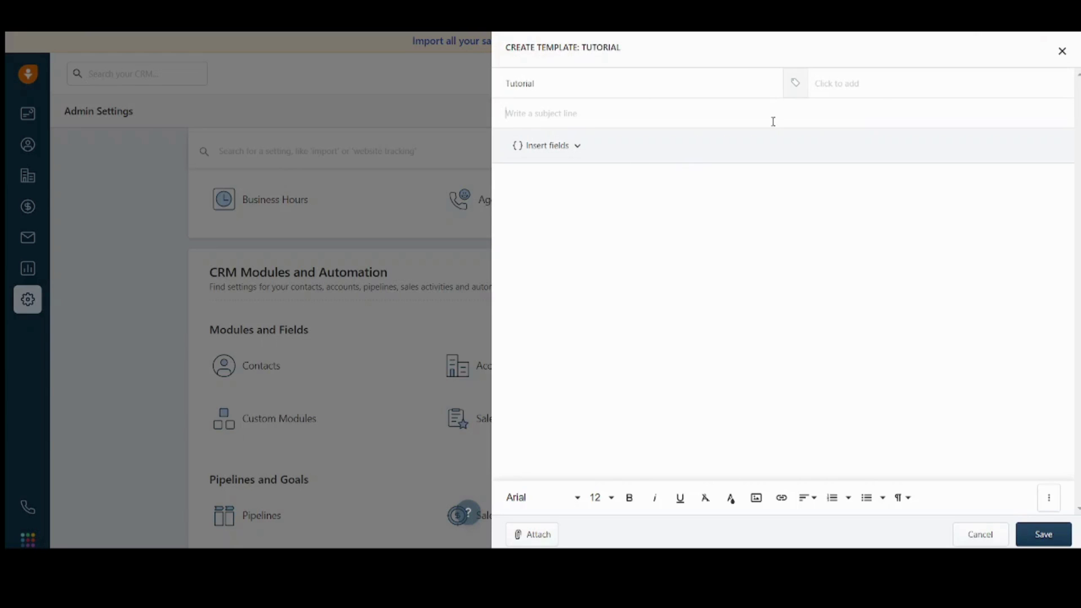
{"action": "type", "text": "Appointment"}
{"action": "left_click", "coordinate": [559, 154]}
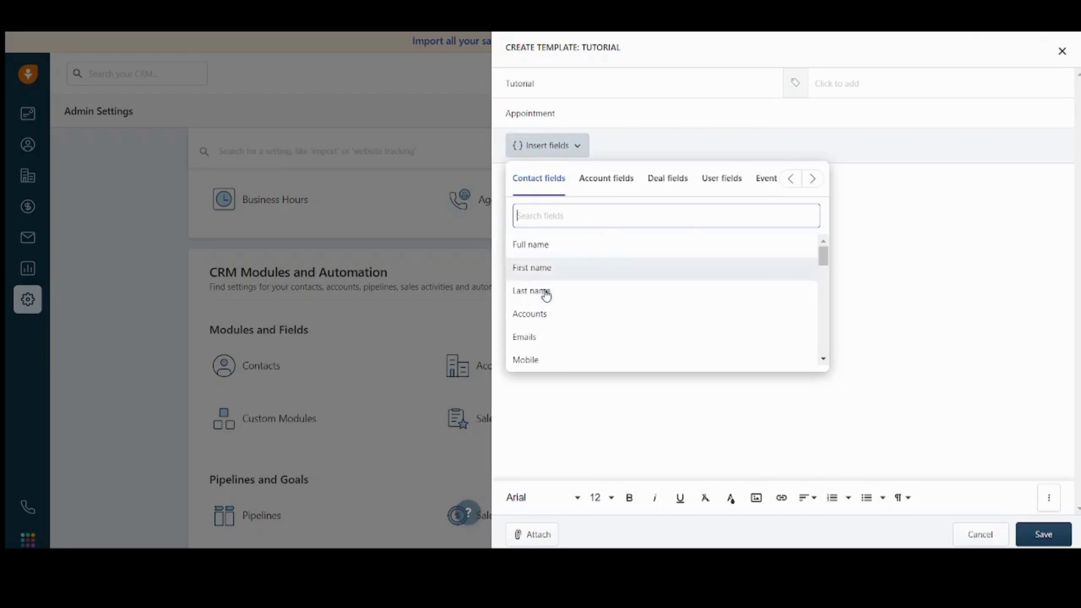
{"action": "left_click", "coordinate": [607, 186]}
{"action": "left_click", "coordinate": [660, 189]}
{"action": "left_click", "coordinate": [711, 190]}
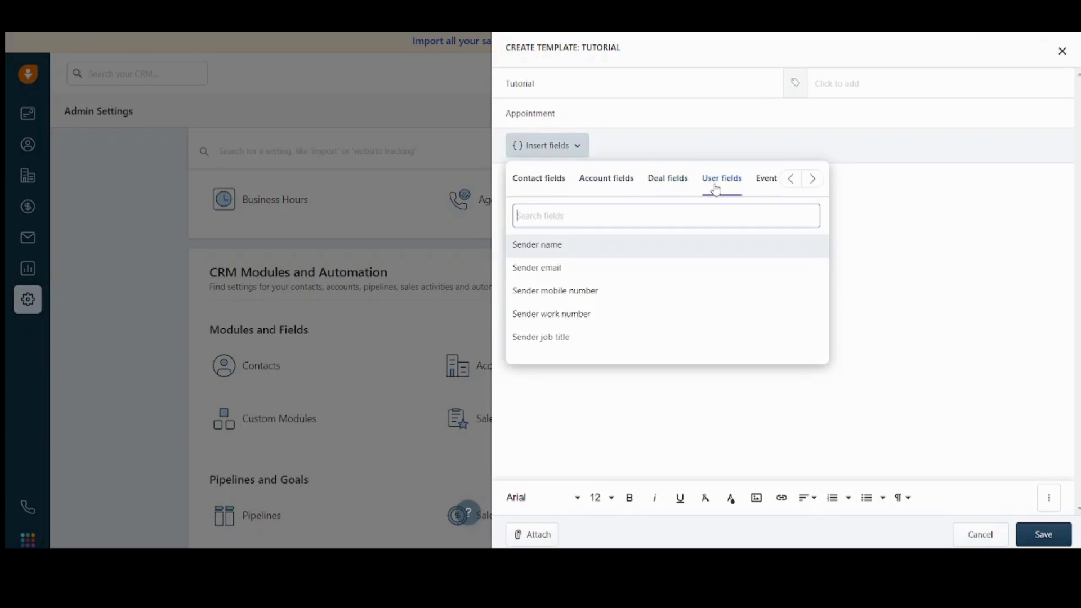
{"action": "left_click", "coordinate": [946, 232]}
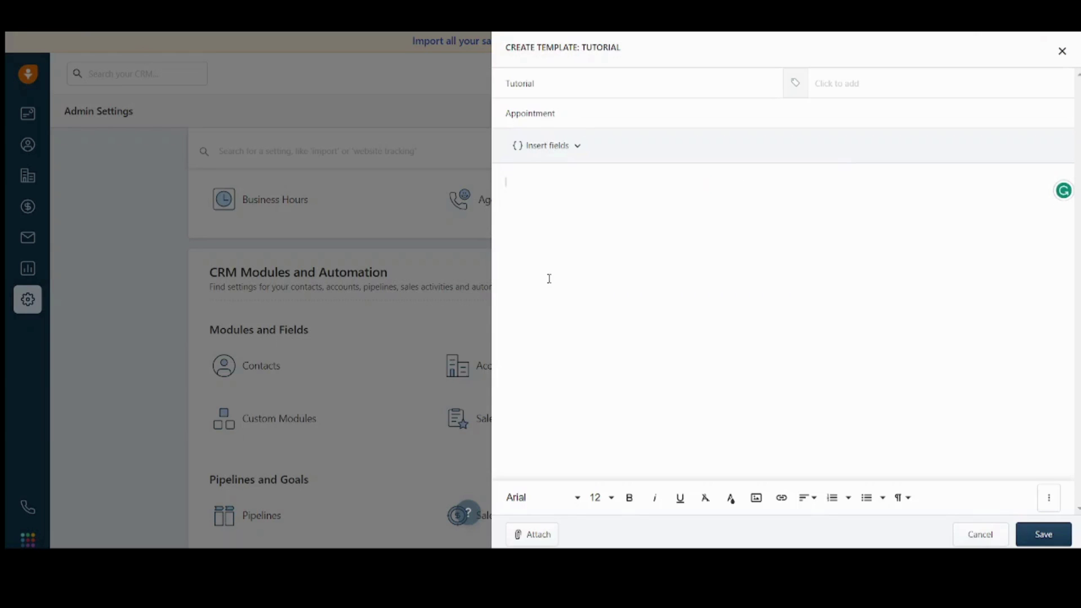
{"action": "type", "text": "Dear Lead,"}
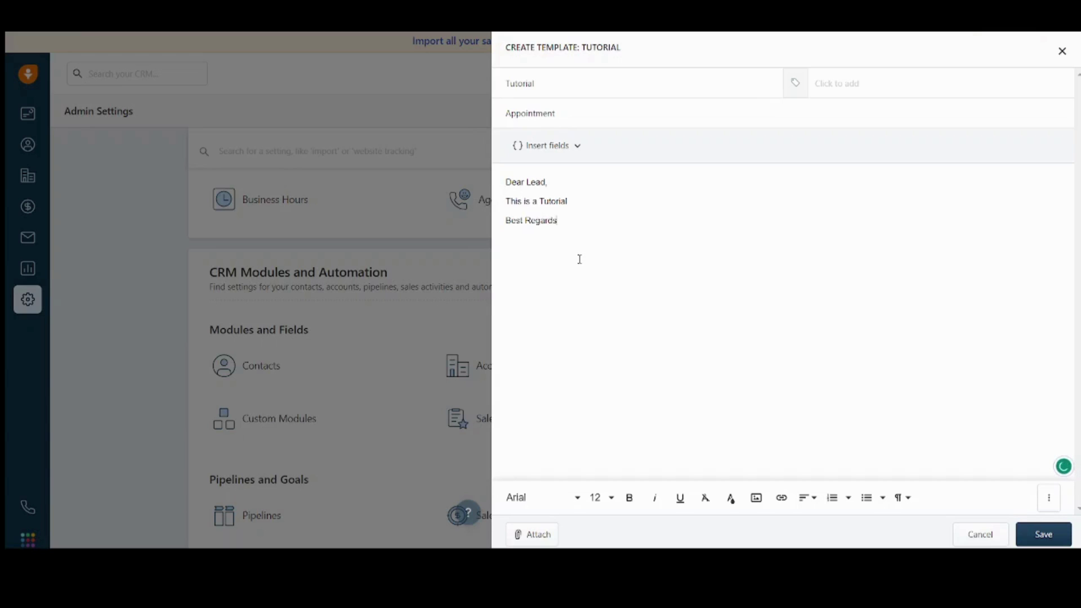
Step: Make the greeting 'Dear Lead,' bold and red
{"action": "left_click_drag", "start_coordinate": [573, 173], "coordinate": [496, 183]}
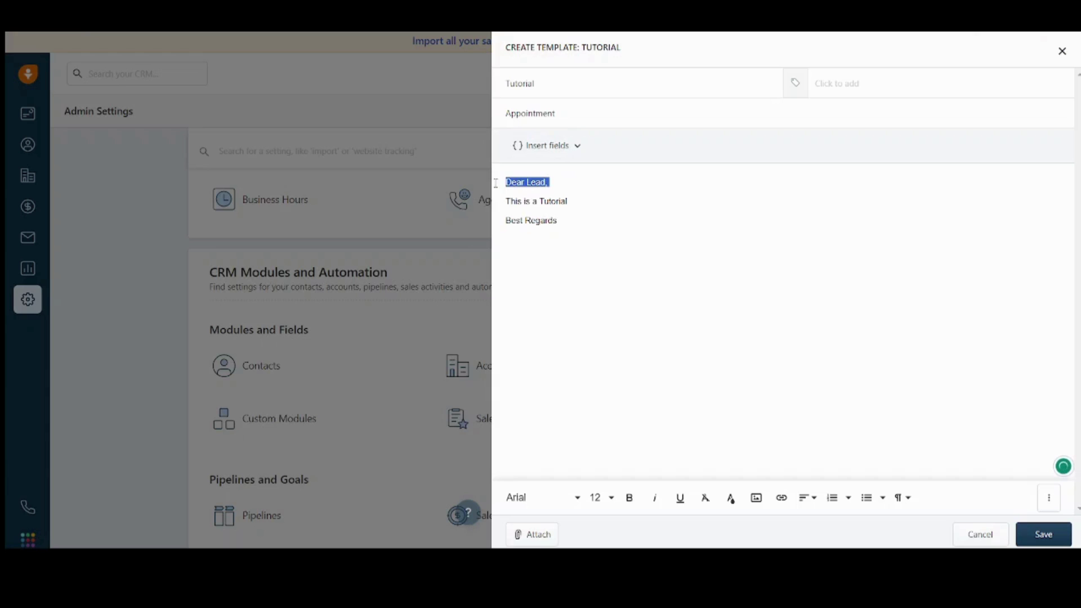
{"action": "left_click", "coordinate": [629, 499]}
{"action": "left_click", "coordinate": [732, 499]}
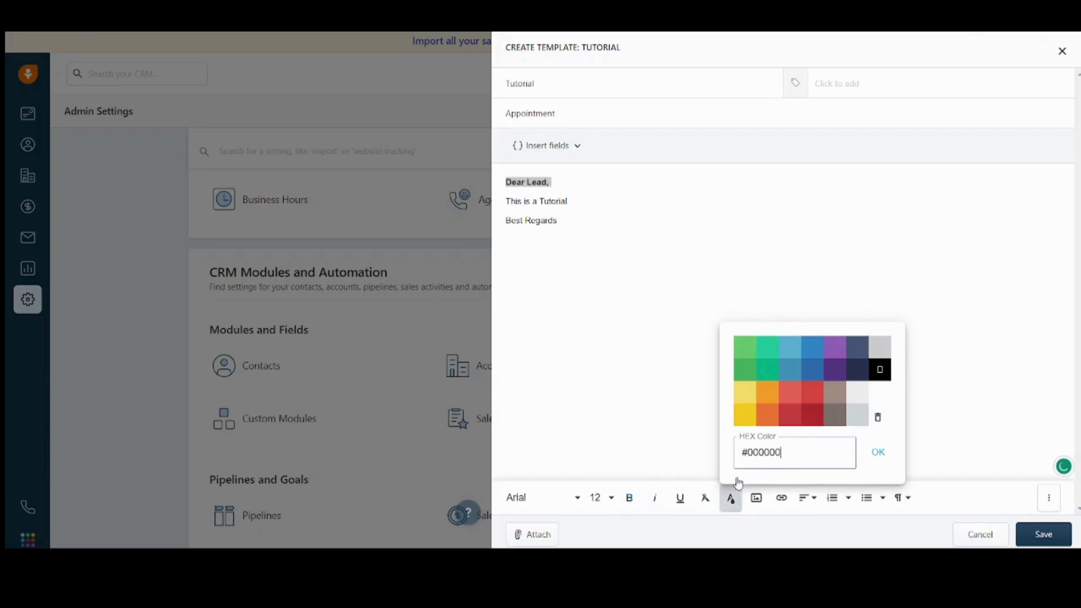
{"action": "left_click", "coordinate": [790, 397]}
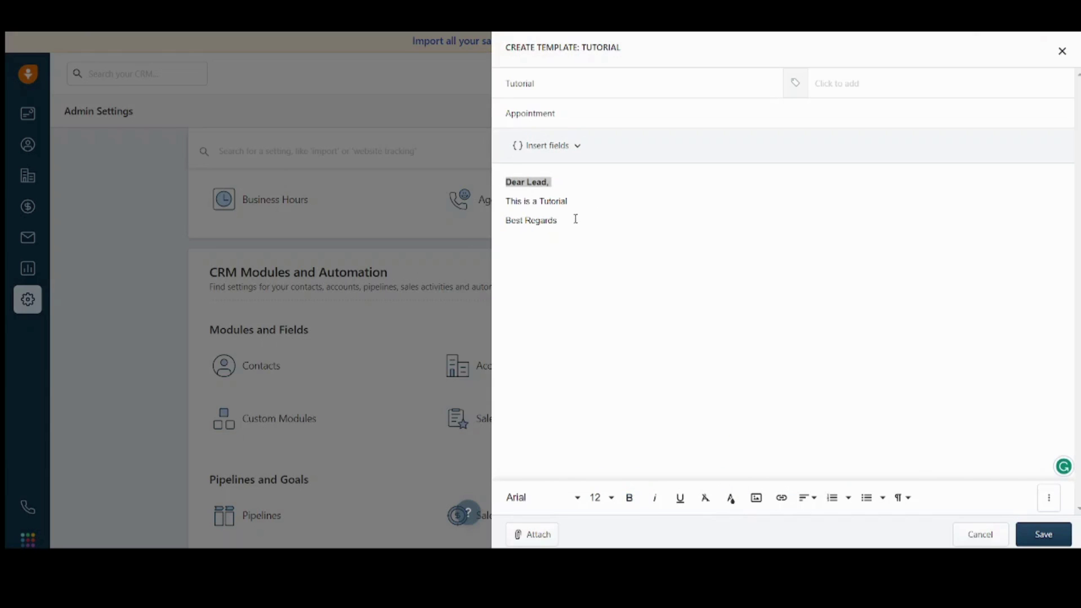
Step: Colour the 'Best Regards' sign-off red and save the Tutorial template
{"action": "left_click_drag", "start_coordinate": [577, 226], "coordinate": [510, 228]}
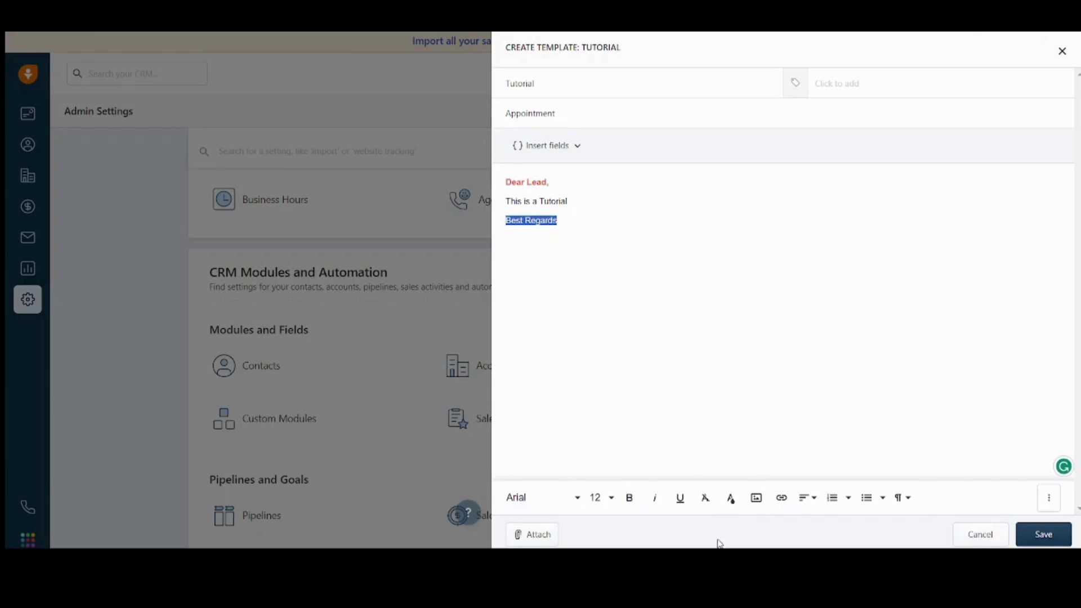
{"action": "left_click", "coordinate": [730, 500]}
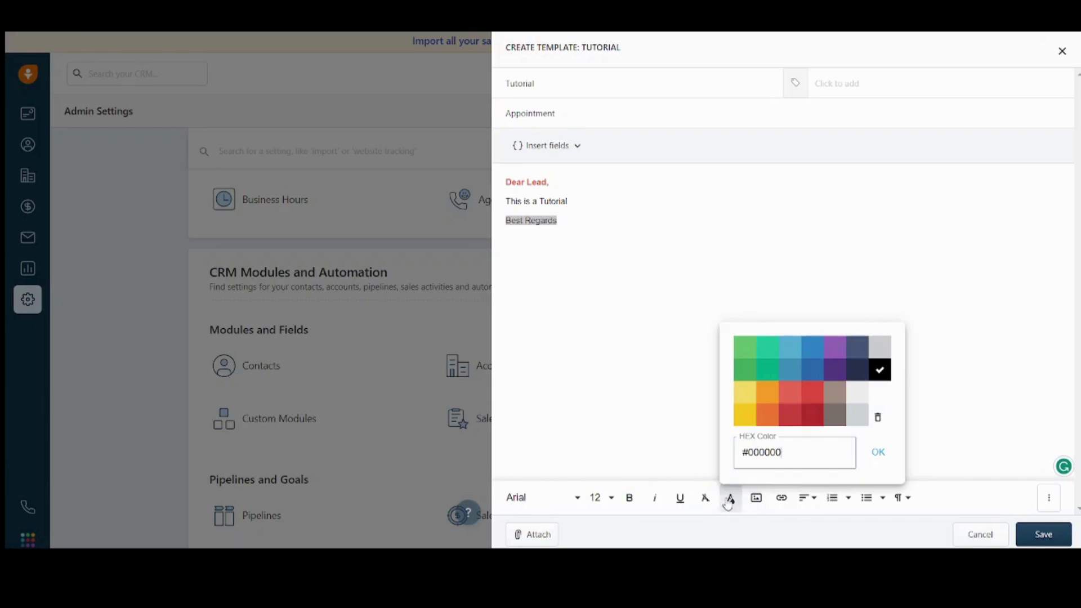
{"action": "left_click", "coordinate": [791, 403]}
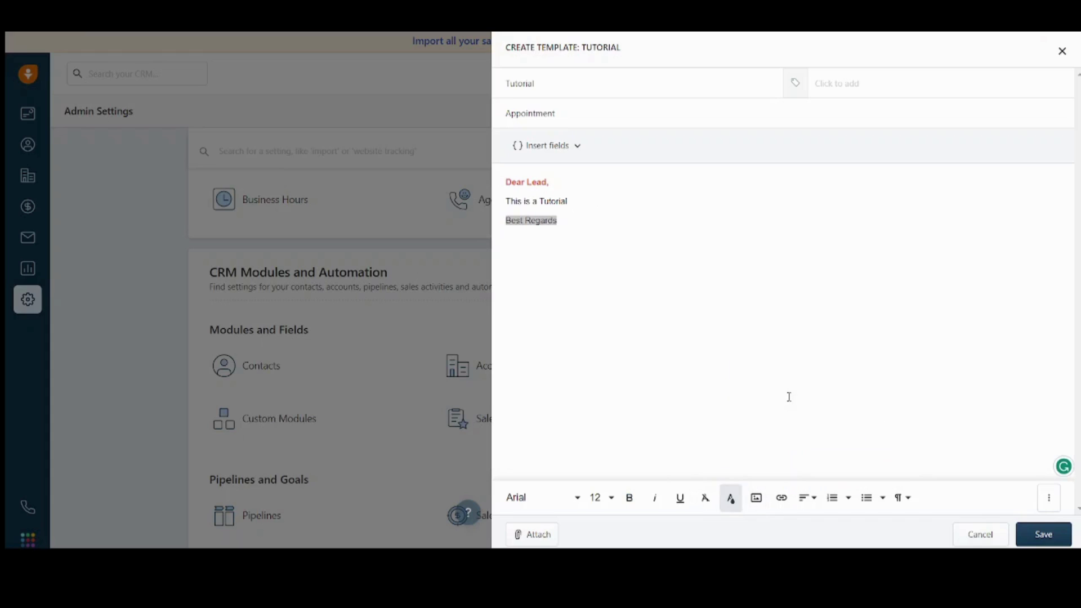
{"action": "left_click", "coordinate": [651, 293]}
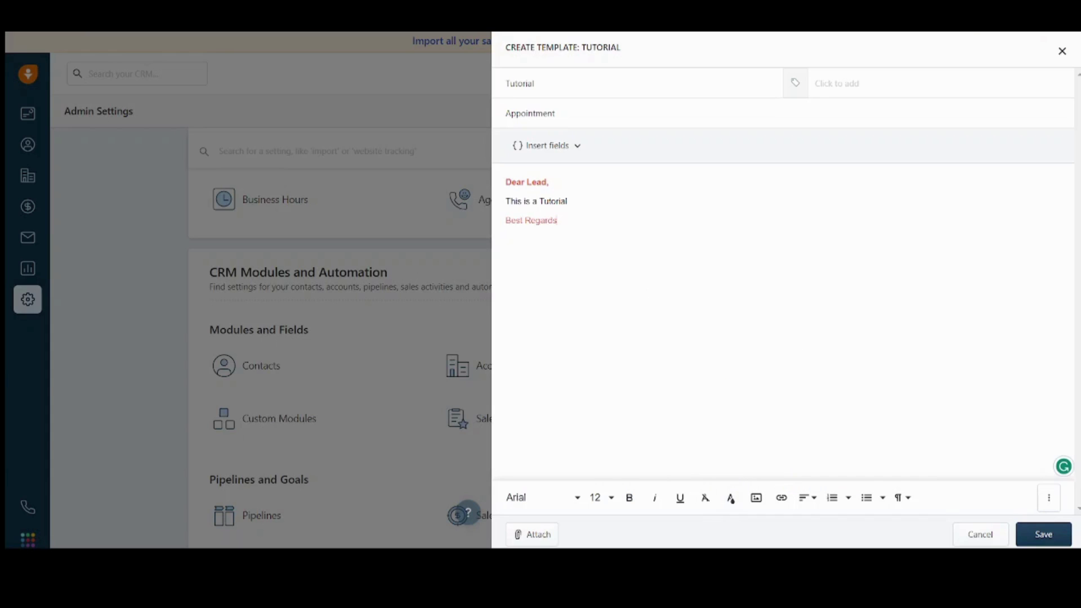
{"action": "left_click", "coordinate": [1052, 533]}
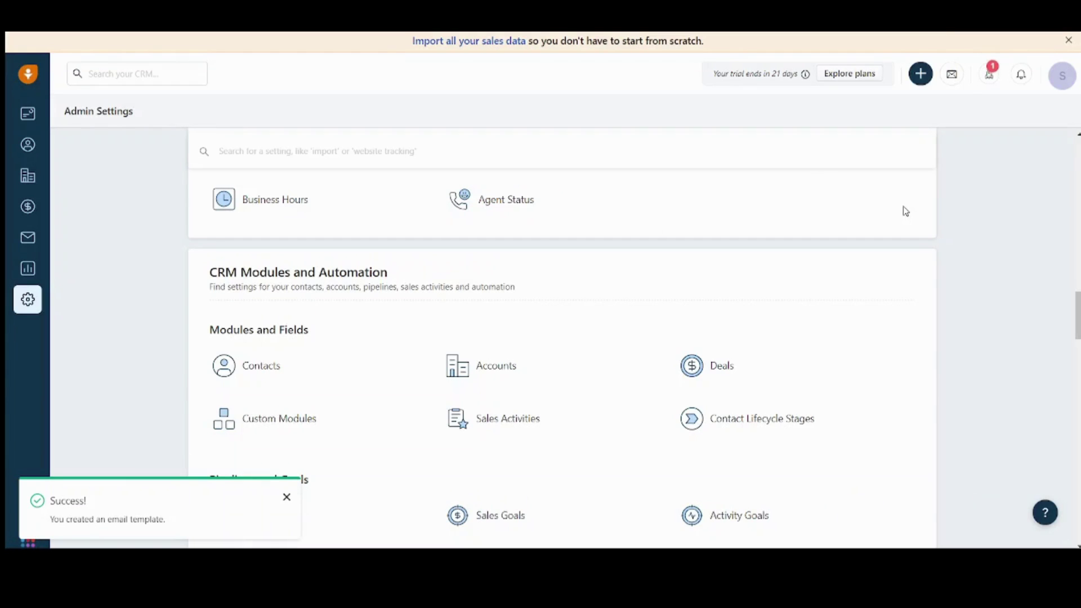
{"action": "left_click", "coordinate": [955, 84]}
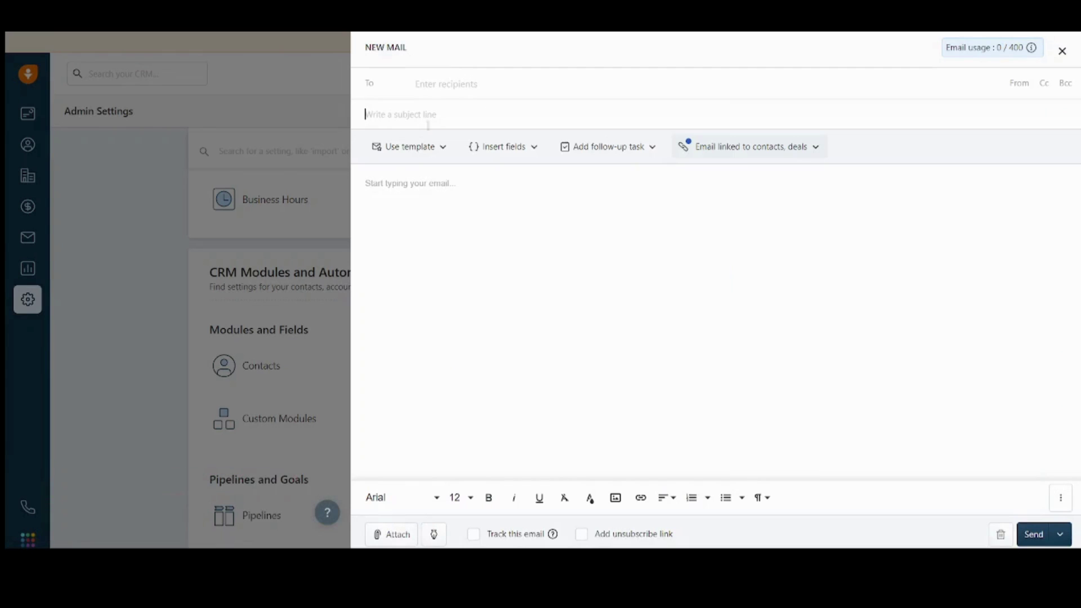
{"action": "left_click", "coordinate": [406, 148]}
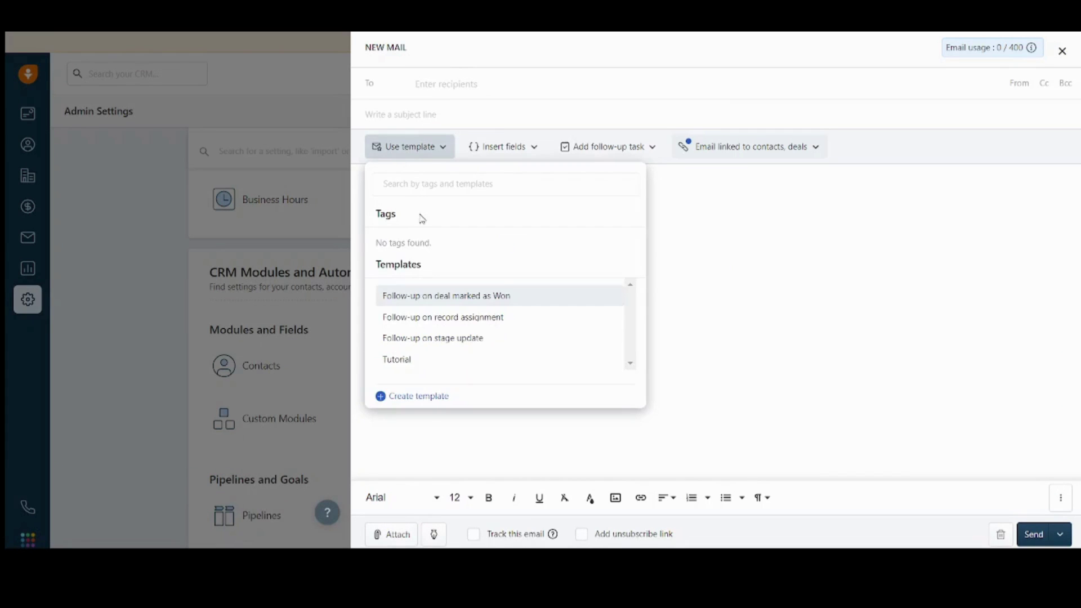
{"action": "left_click", "coordinate": [459, 364]}
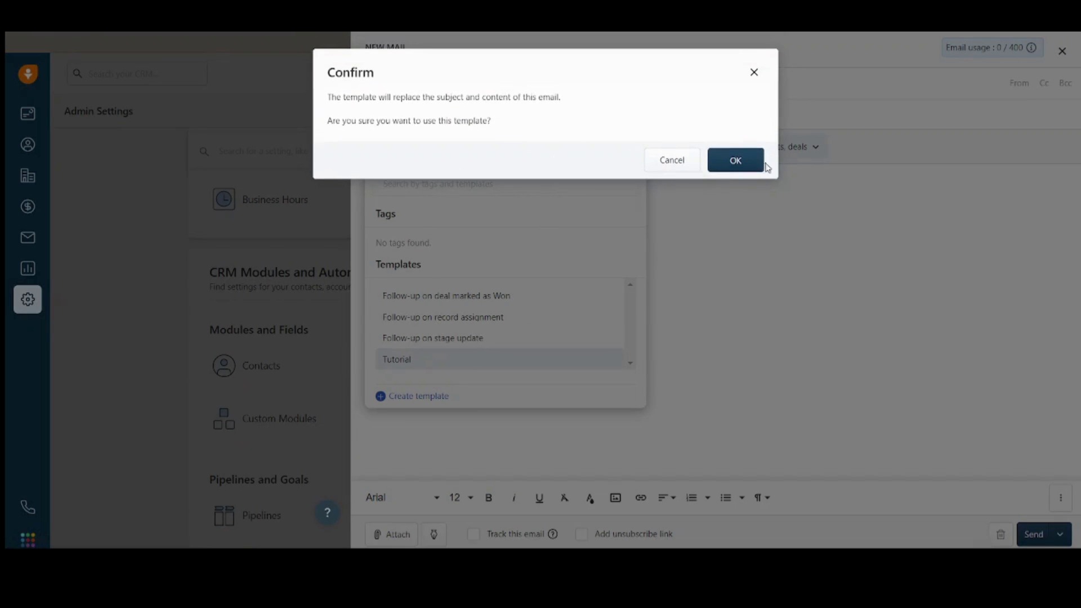
{"action": "left_click", "coordinate": [737, 163]}
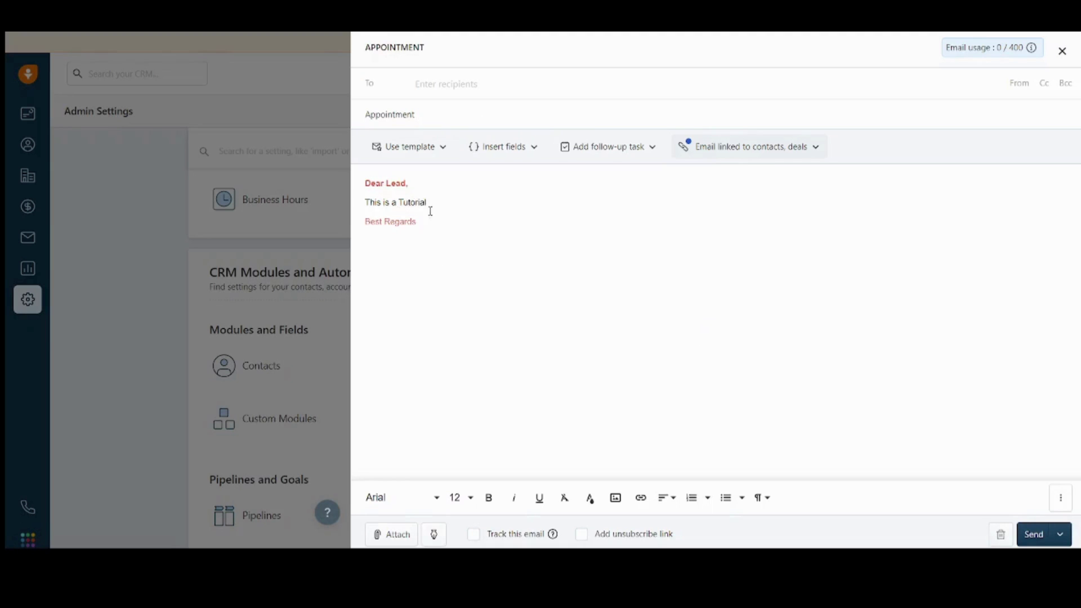
{"action": "key", "text": "ctrl+a"}
{"action": "left_click", "coordinate": [456, 232]}
{"action": "left_click", "coordinate": [1064, 53]}
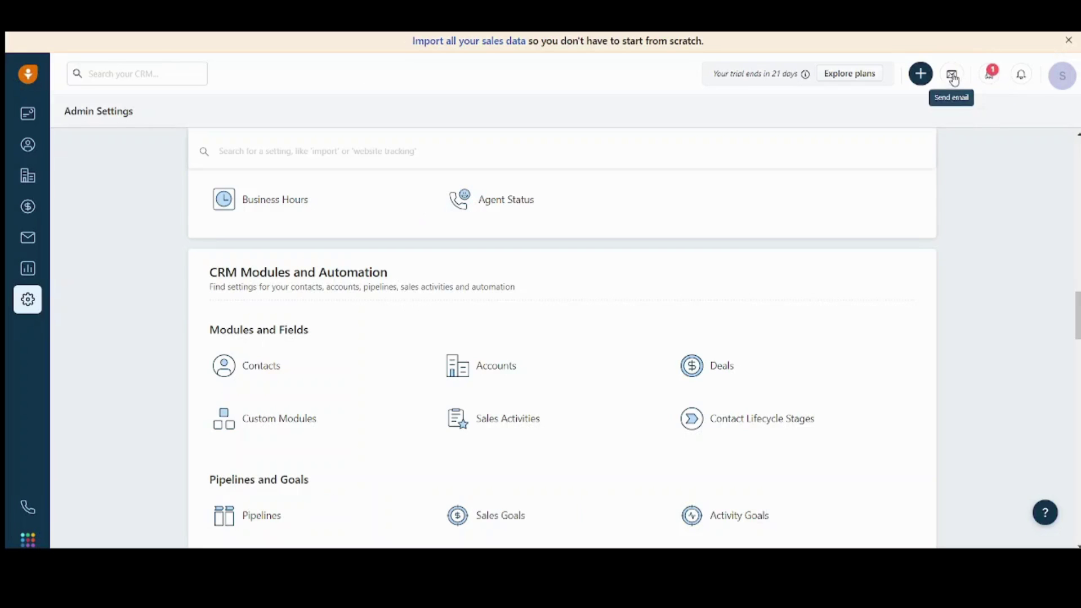
{"action": "left_click", "coordinate": [989, 78]}
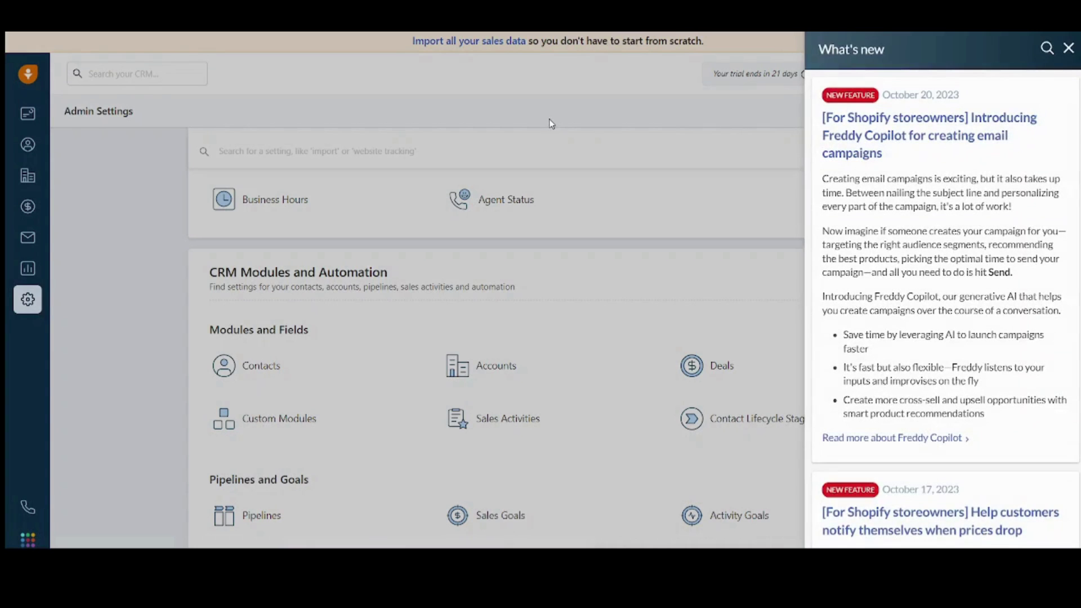
{"action": "left_click", "coordinate": [629, 130]}
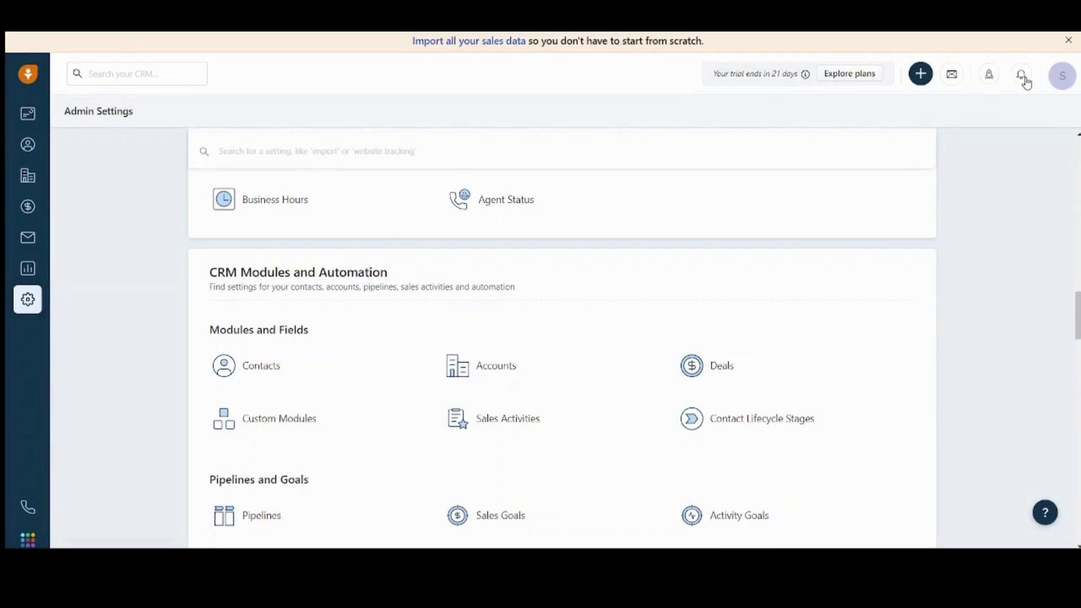
{"action": "left_click", "coordinate": [1024, 79]}
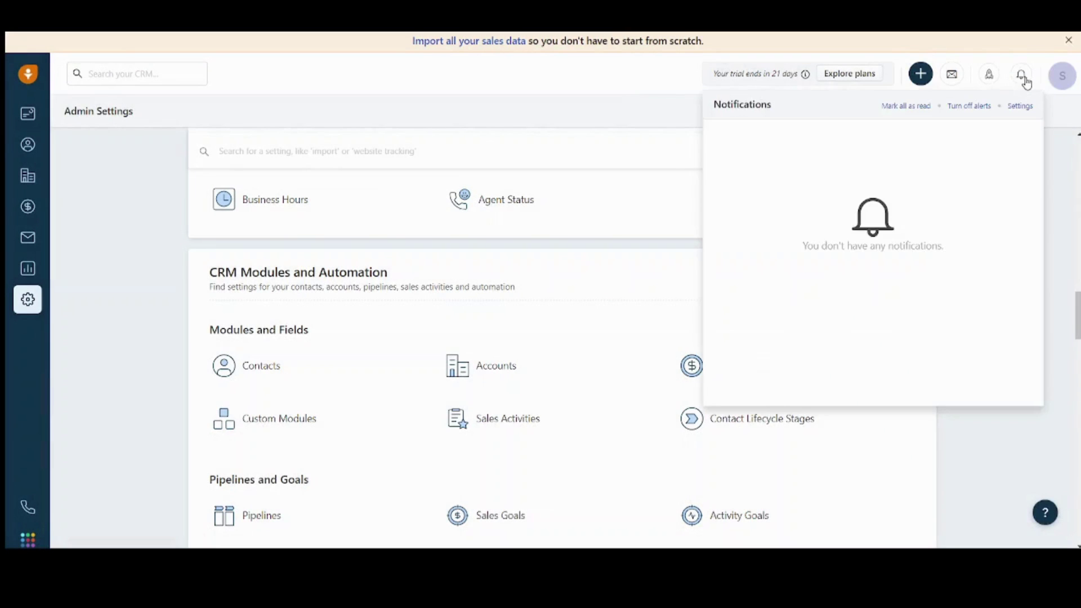
{"action": "left_click", "coordinate": [990, 79]}
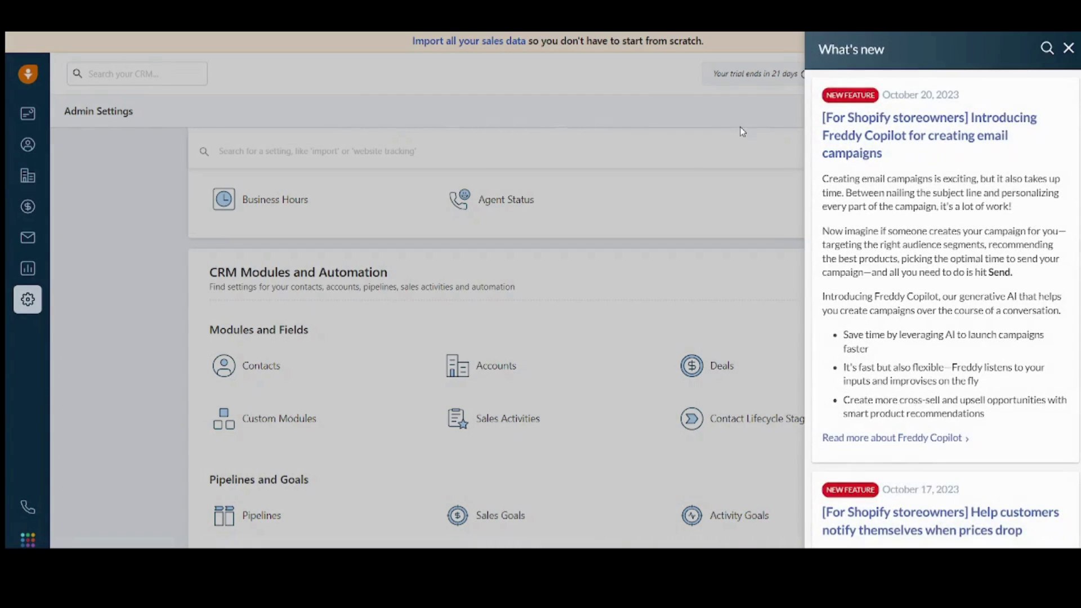
{"action": "left_click", "coordinate": [755, 130]}
{"action": "left_click", "coordinate": [1063, 82]}
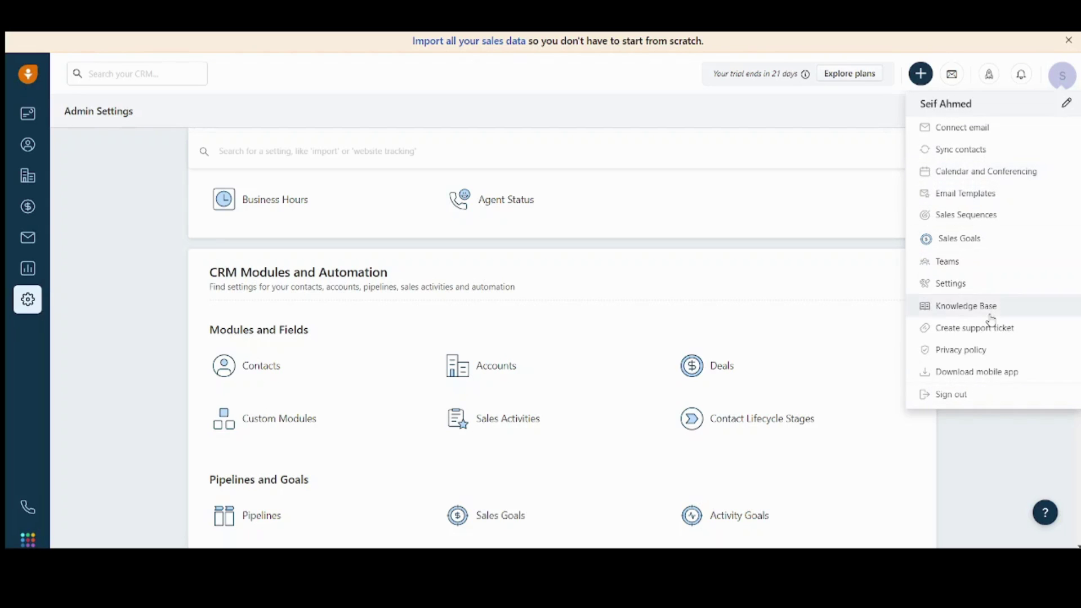
{"action": "left_click", "coordinate": [516, 118]}
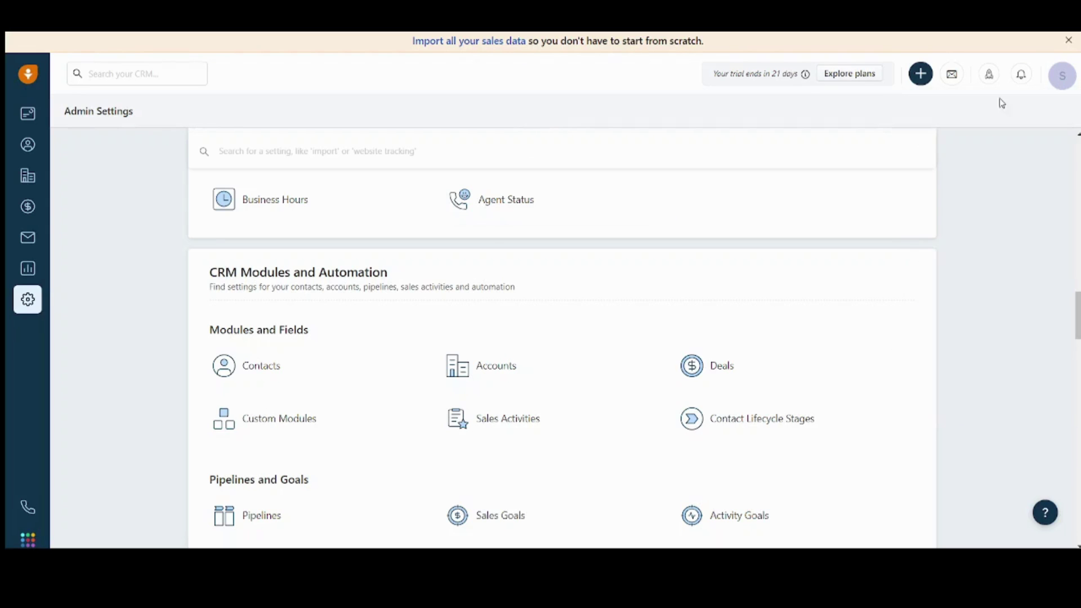
{"action": "left_click", "coordinate": [1065, 76]}
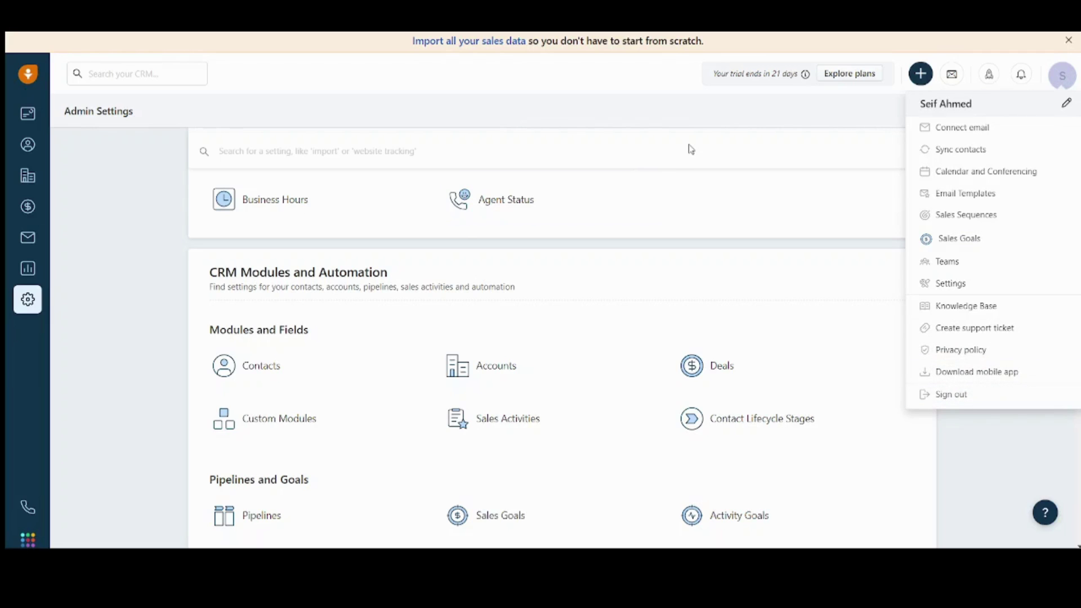
{"action": "left_click", "coordinate": [713, 112]}
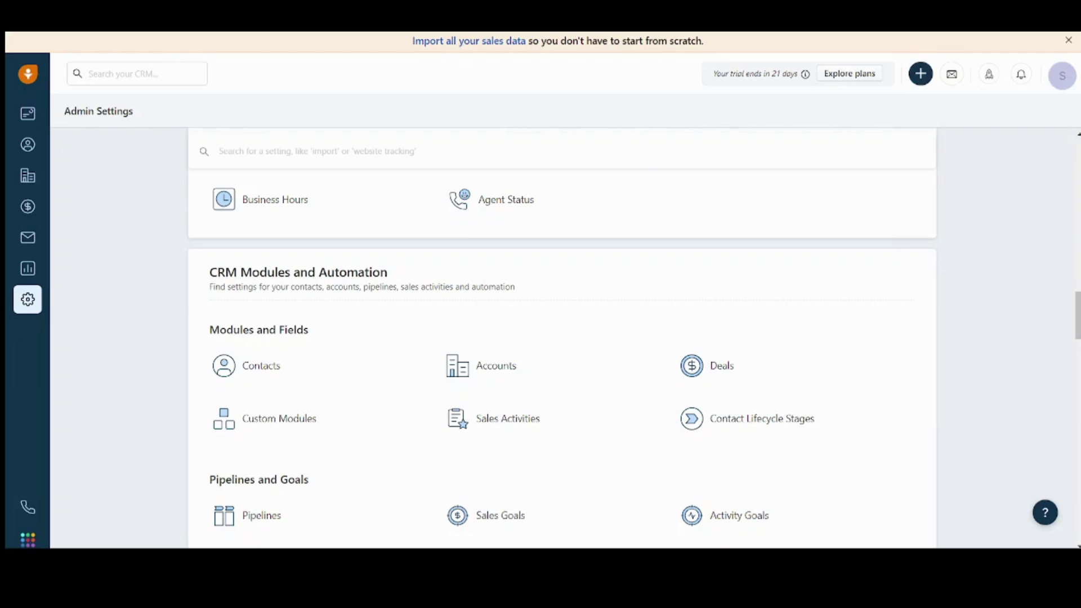
{"action": "left_click", "coordinate": [1063, 82]}
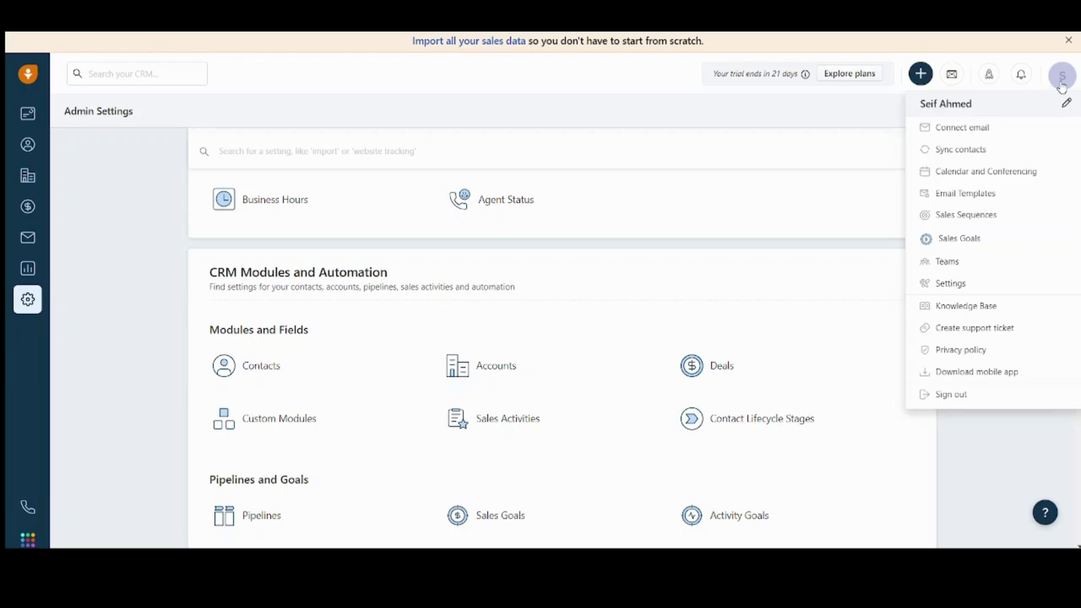
{"action": "left_click", "coordinate": [1062, 84]}
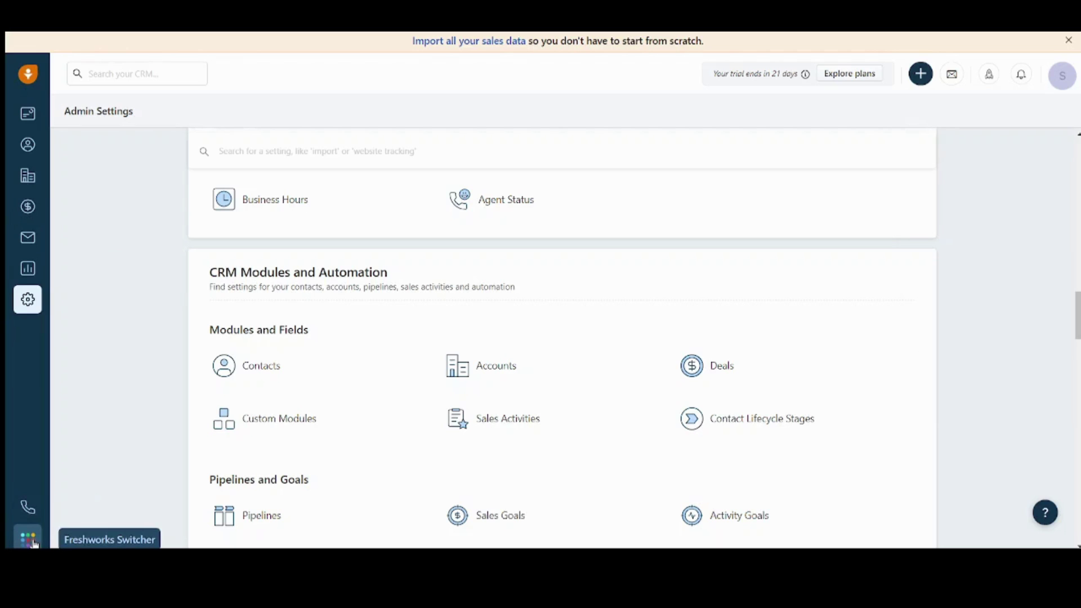
Step: Search the whole CRM for the new contact's name and open their record from the results
{"action": "left_click", "coordinate": [147, 72]}
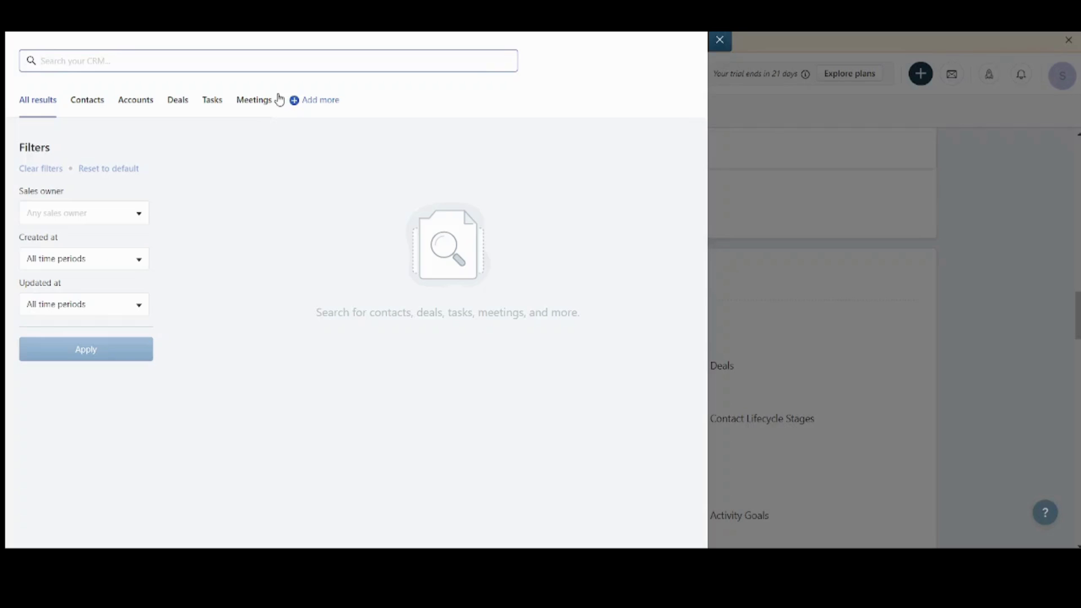
{"action": "type", "text": "lead"}
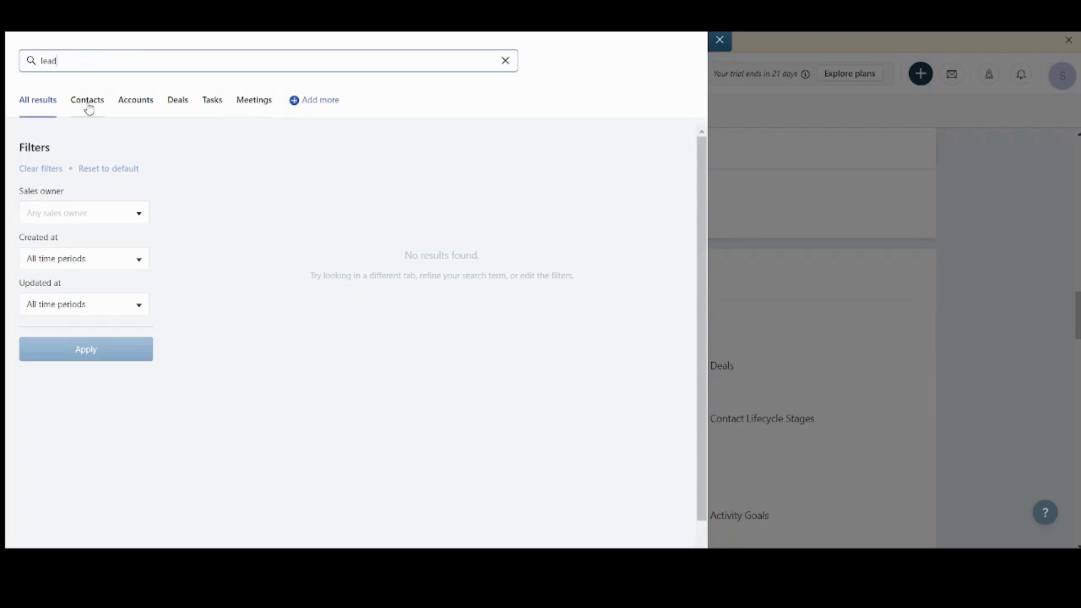
{"action": "key", "text": "ctrl+a"}
{"action": "type", "text": "marti"}
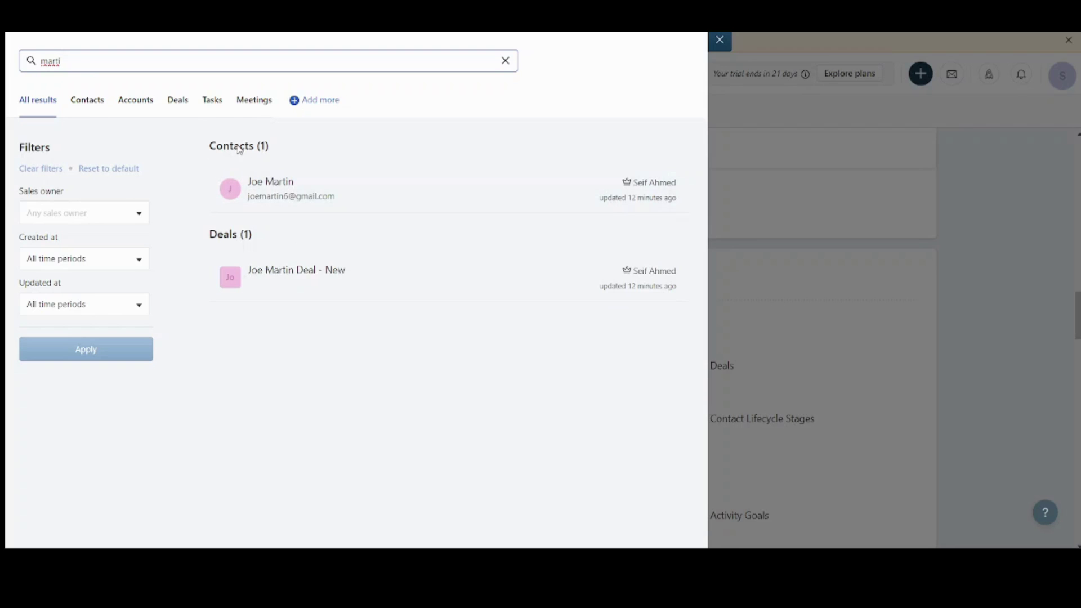
{"action": "left_click_drag", "start_coordinate": [239, 150], "coordinate": [257, 148]}
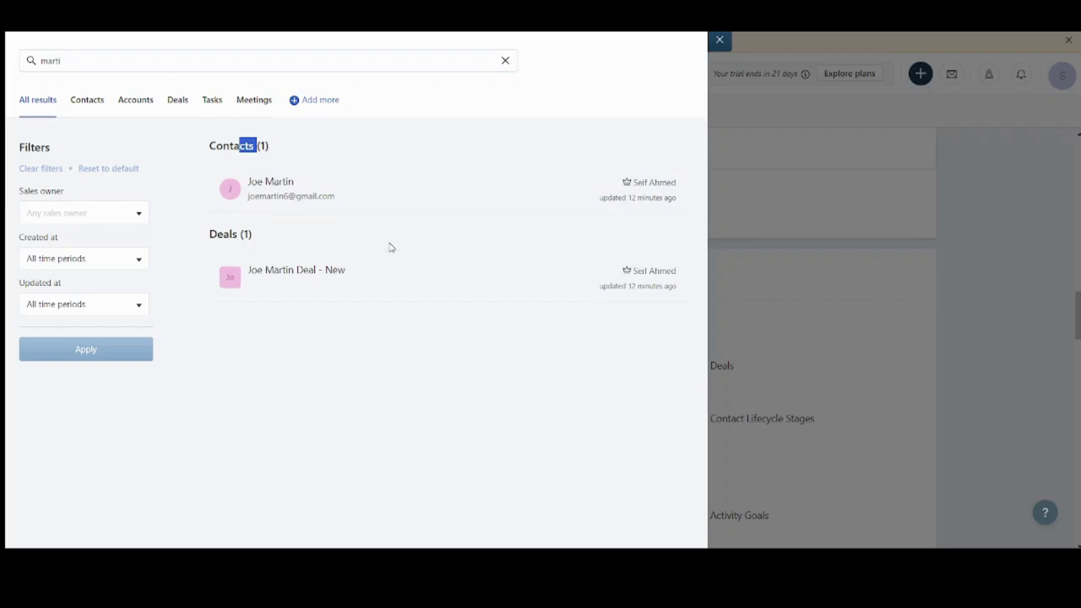
{"action": "left_click", "coordinate": [324, 204]}
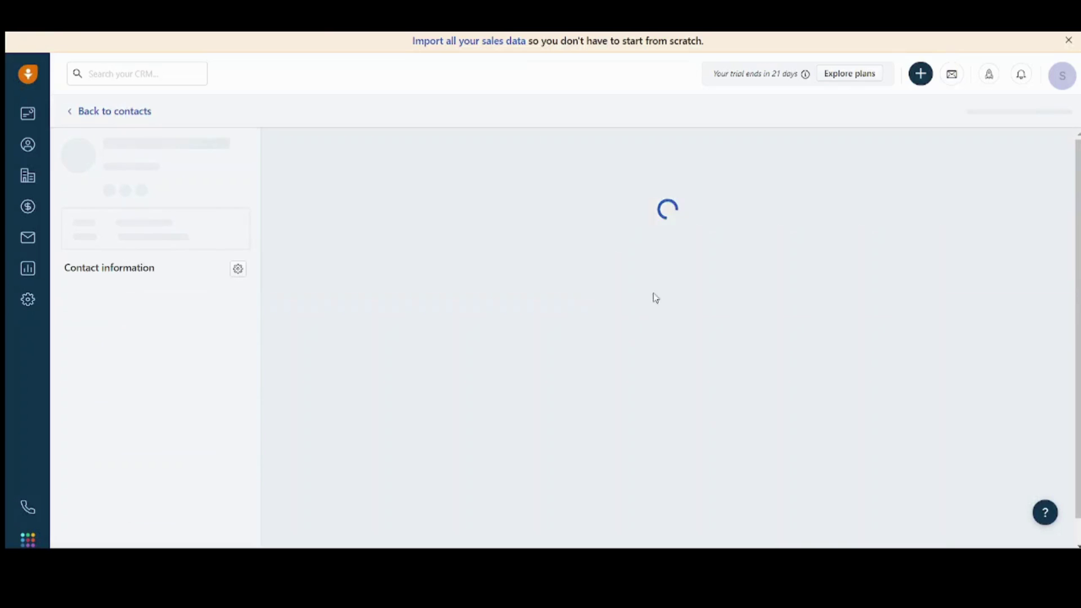